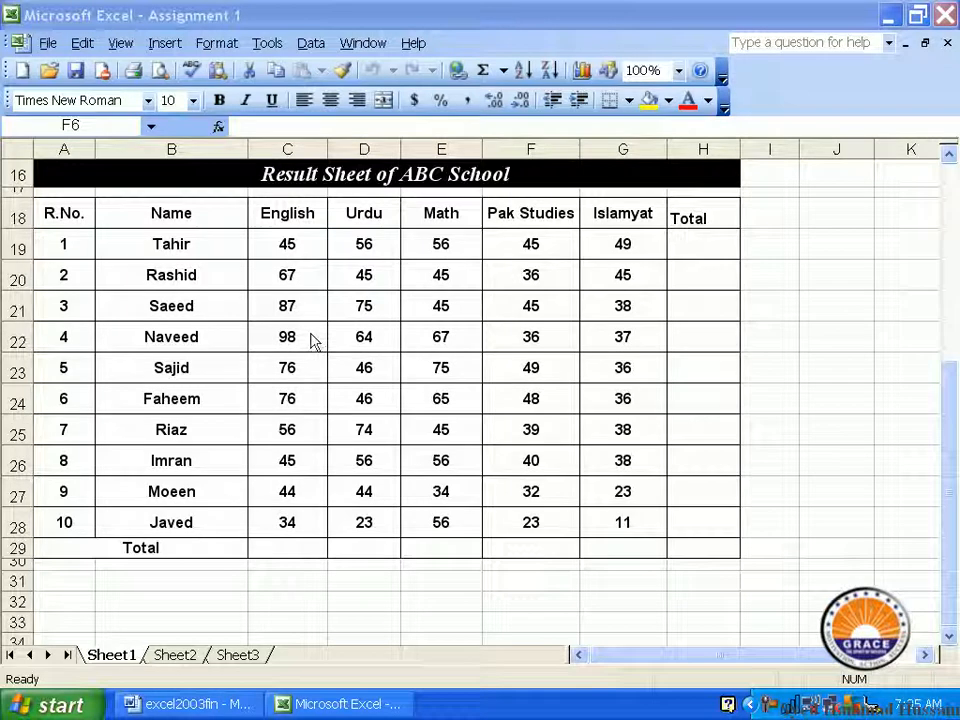
Insert a blank row at row 19, directly below the header row of the result sheet
left_click(17, 215)
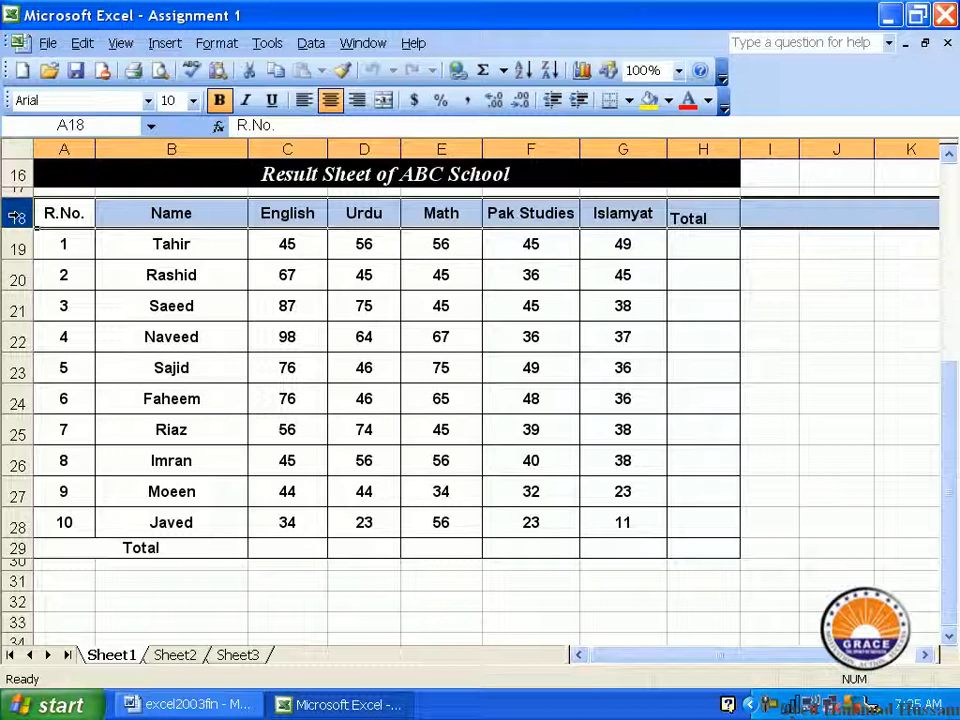
left_click(15, 246)
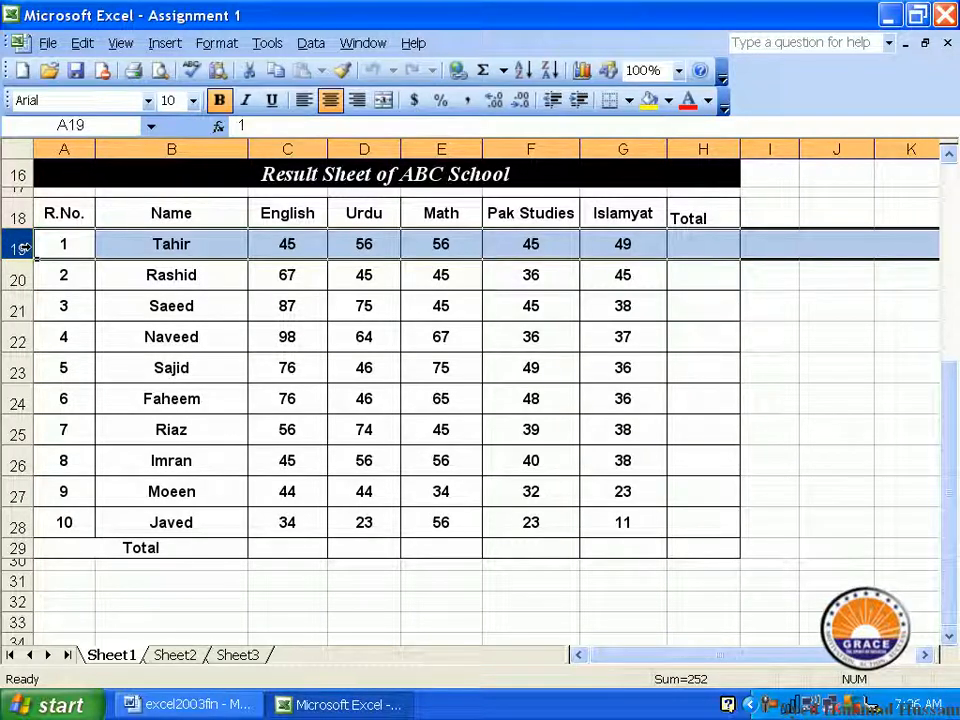
left_click(176, 43)
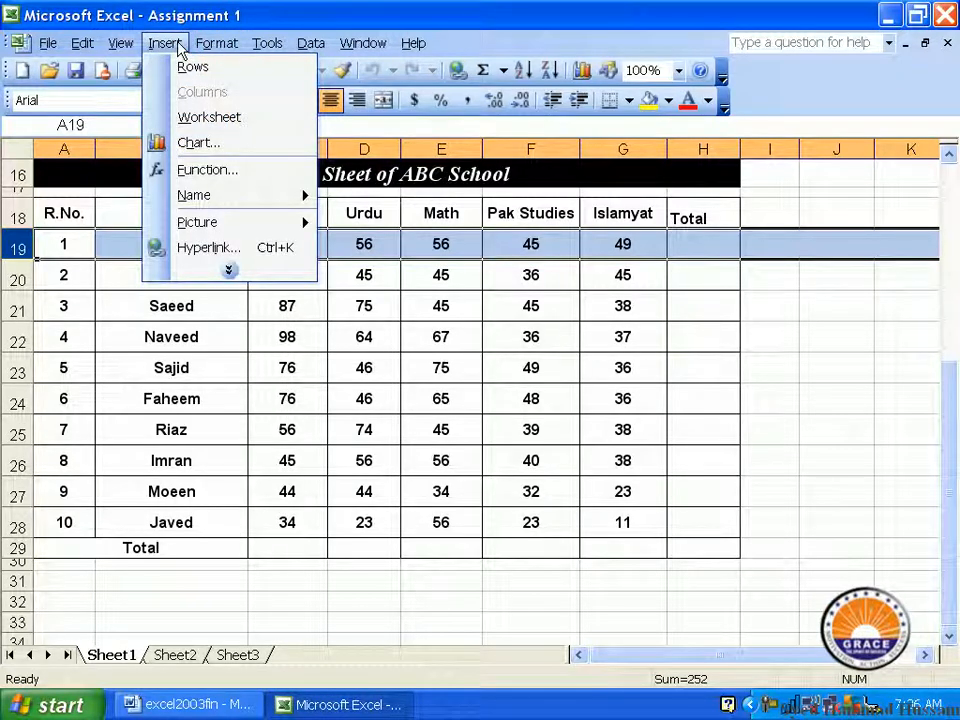
left_click(274, 75)
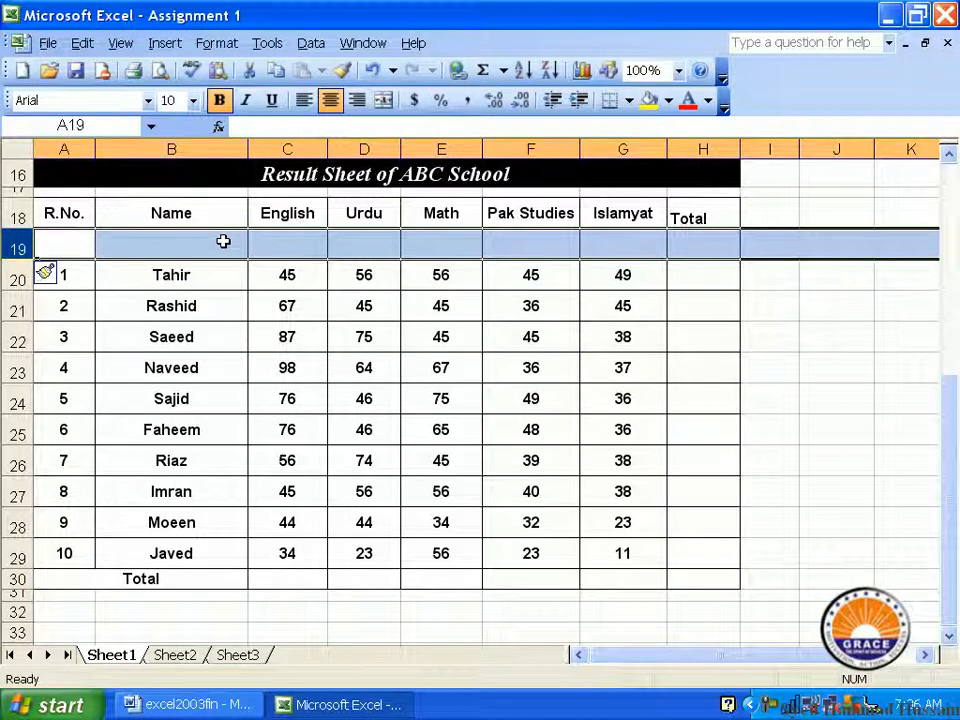
left_click(207, 172)
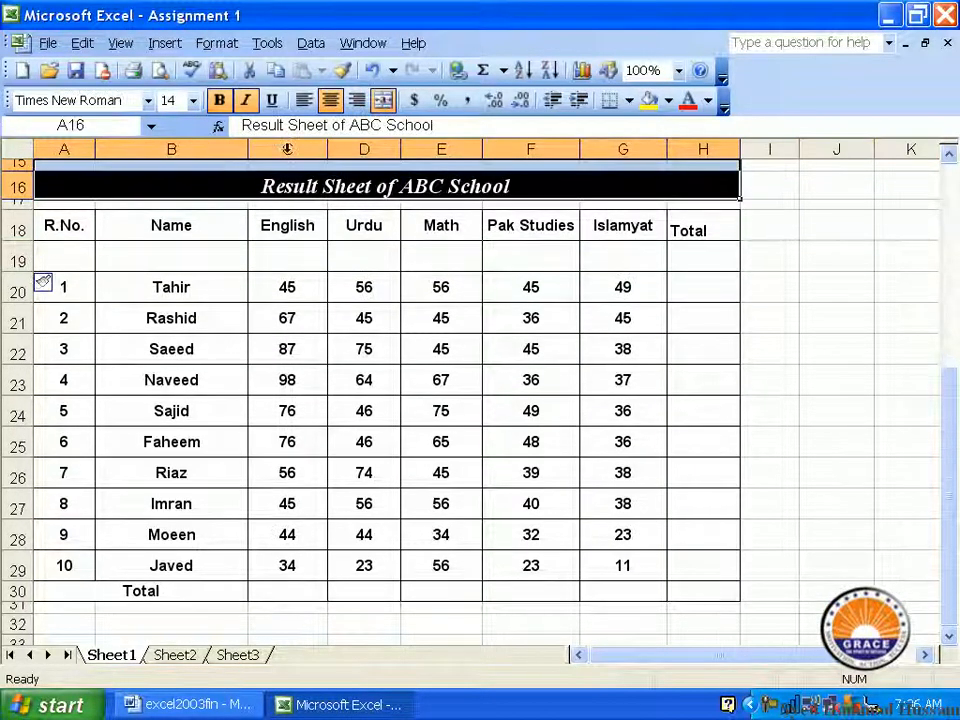
left_click(290, 148)
left_click(362, 148)
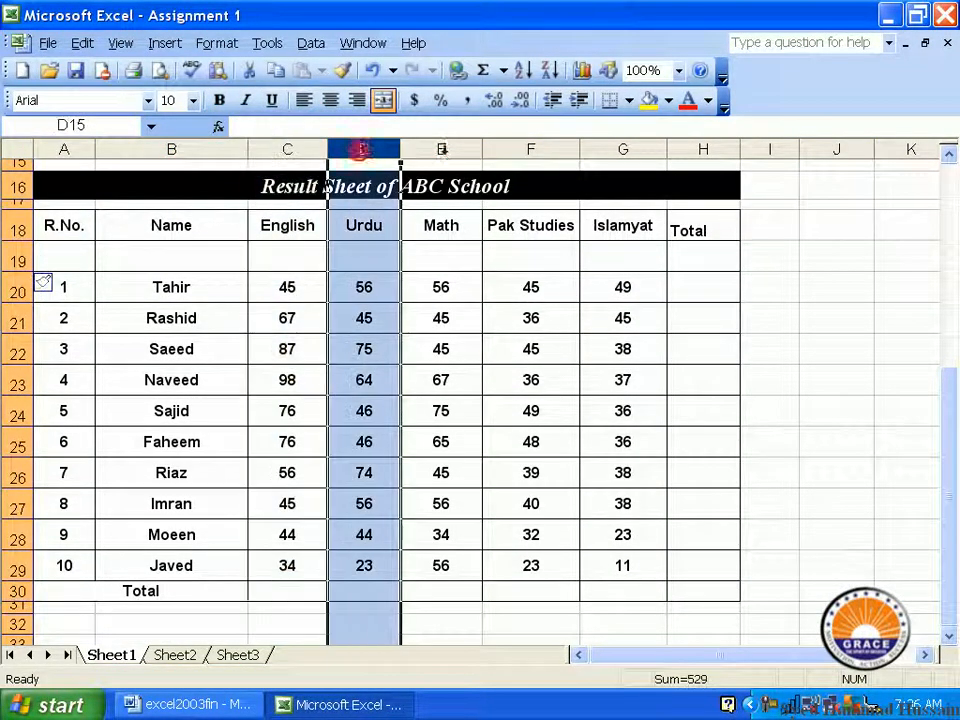
left_click(441, 148)
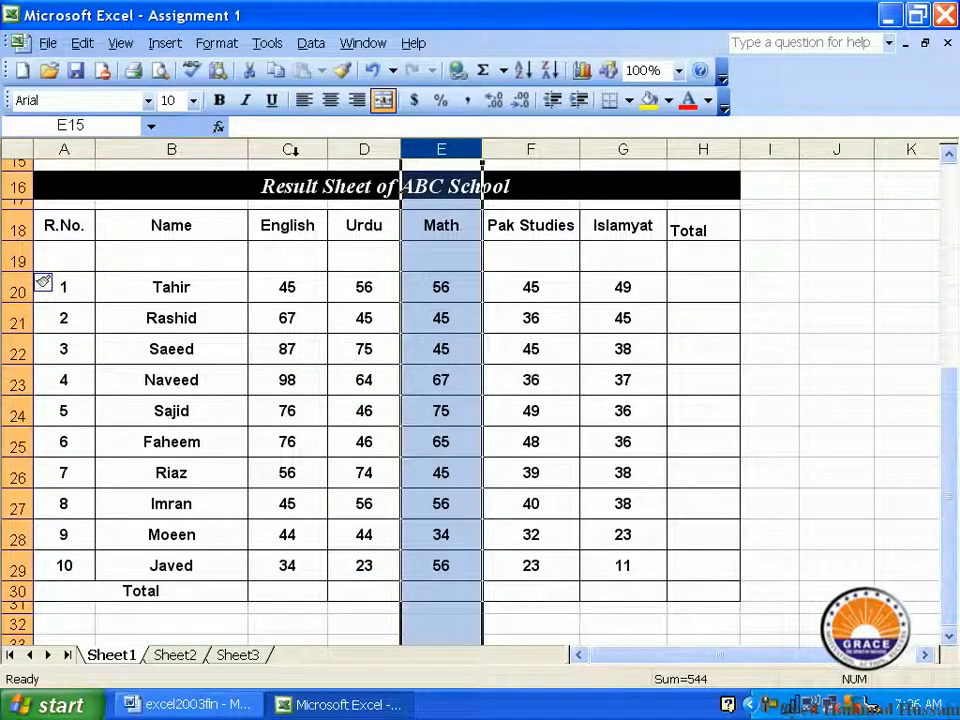
left_click(293, 148)
left_click(198, 148)
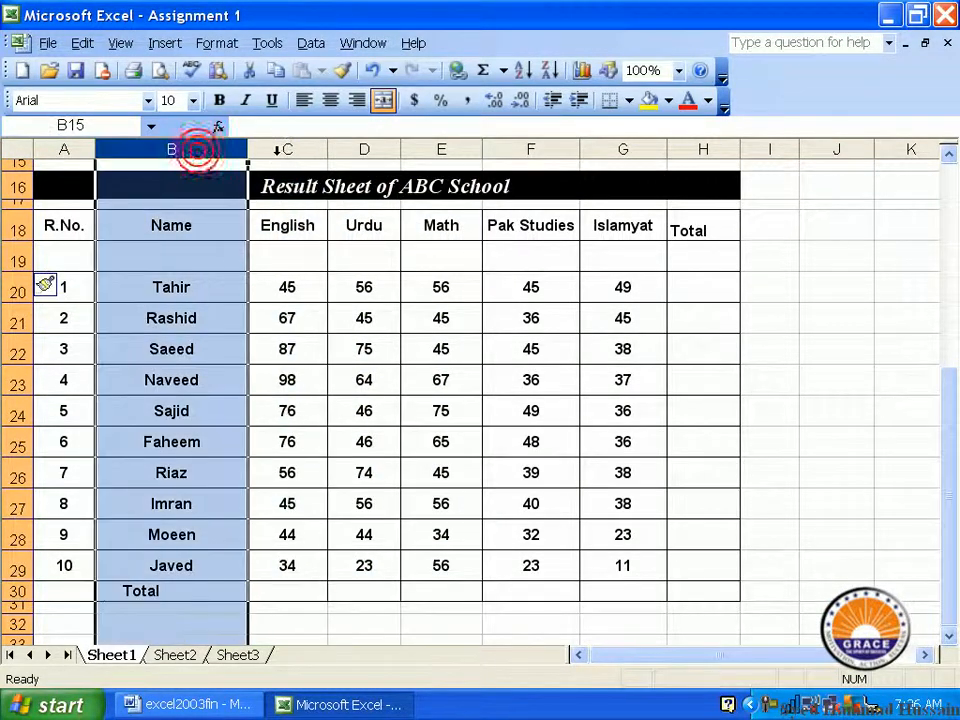
left_click(294, 148)
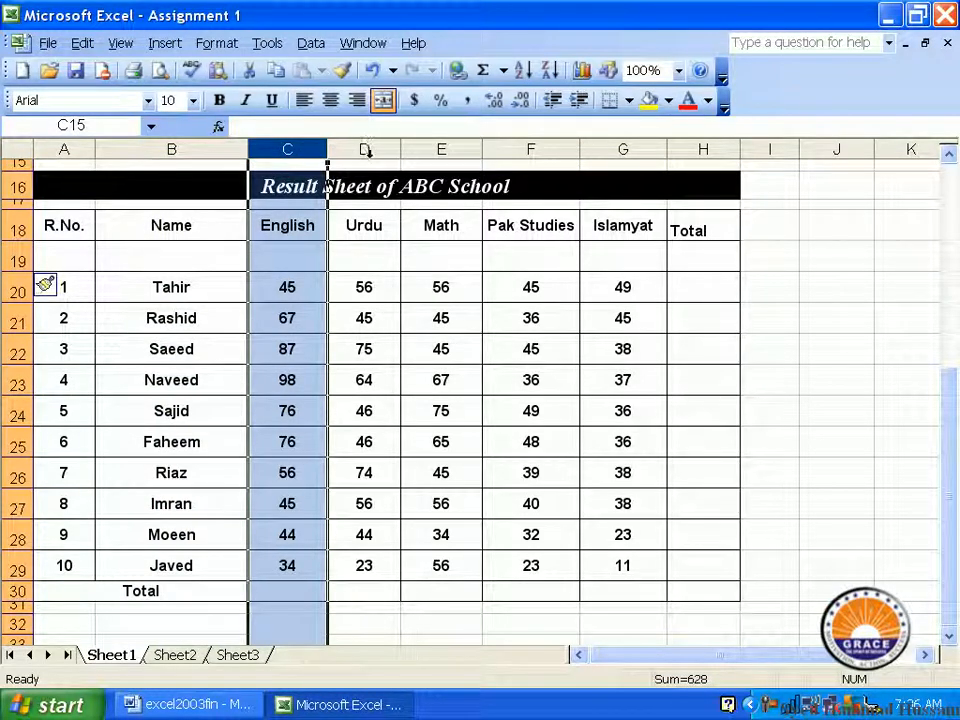
left_click(441, 152)
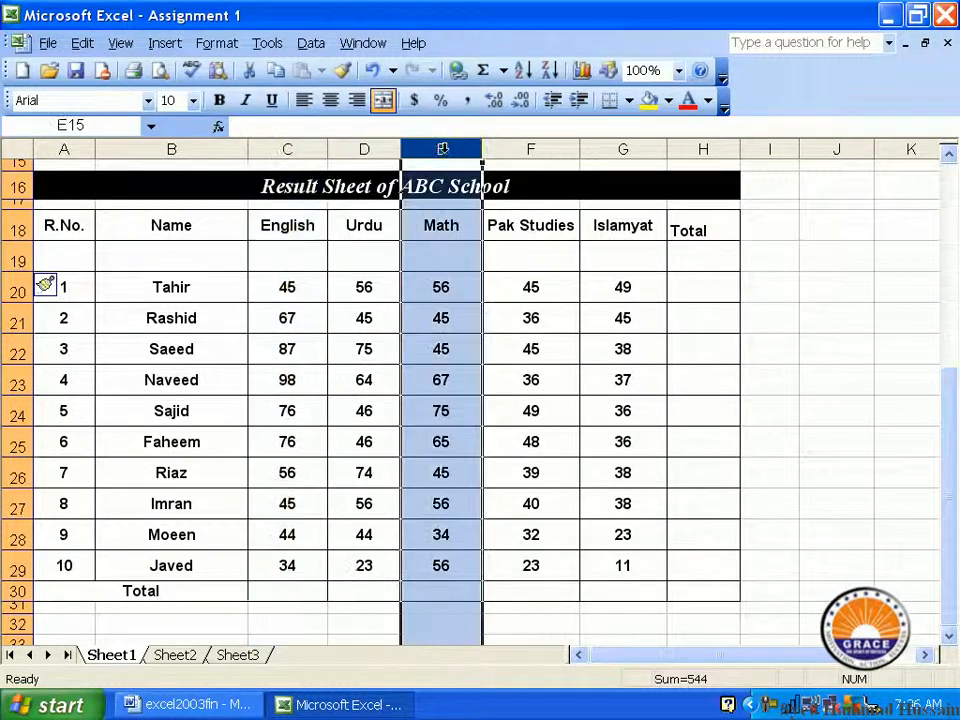
left_click(8, 319)
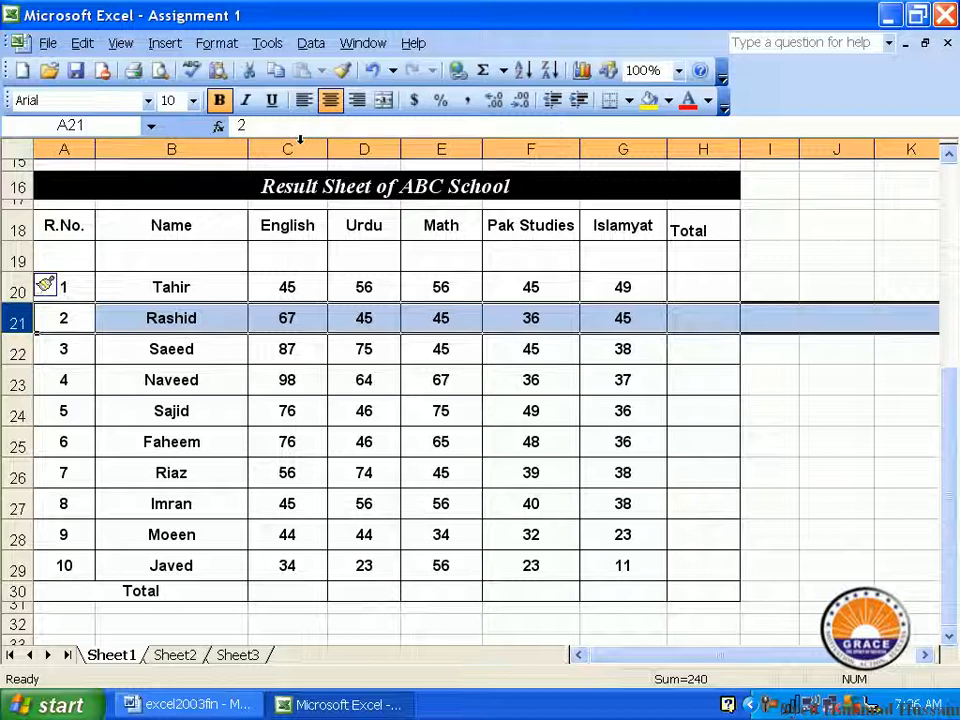
Insert a blank column at column D, between the English and Urdu columns
left_click(301, 146)
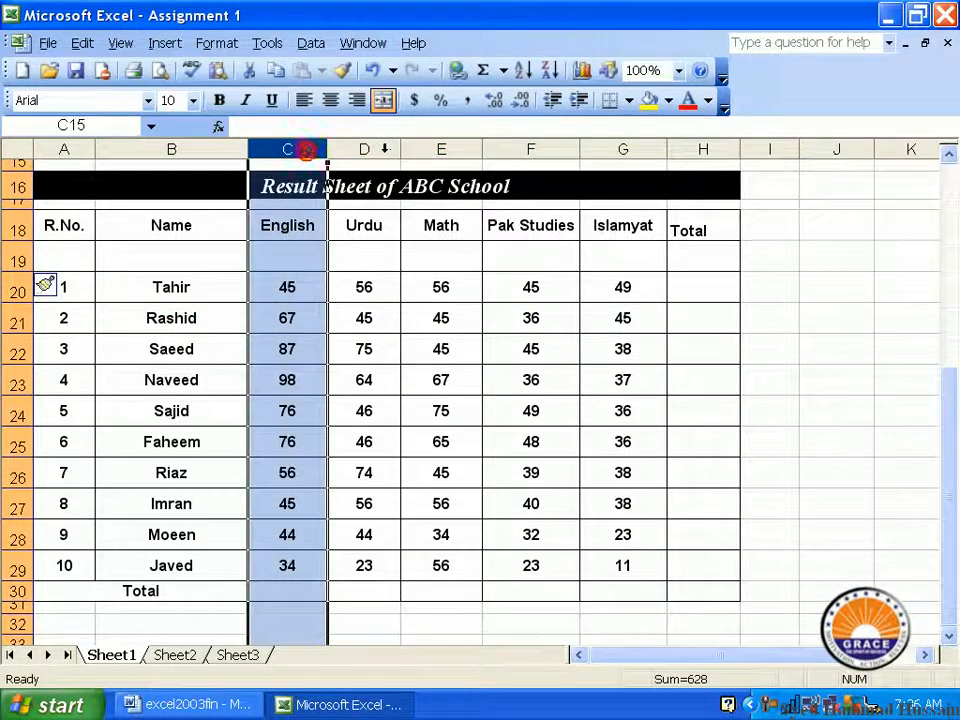
left_click(367, 149)
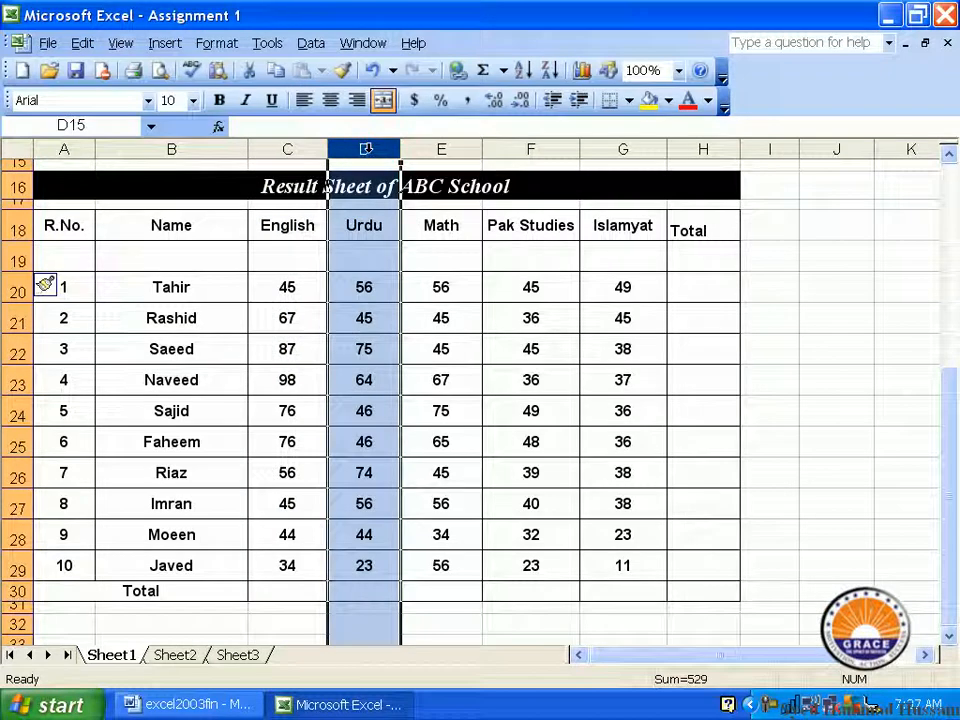
left_click(166, 45)
left_click(222, 93)
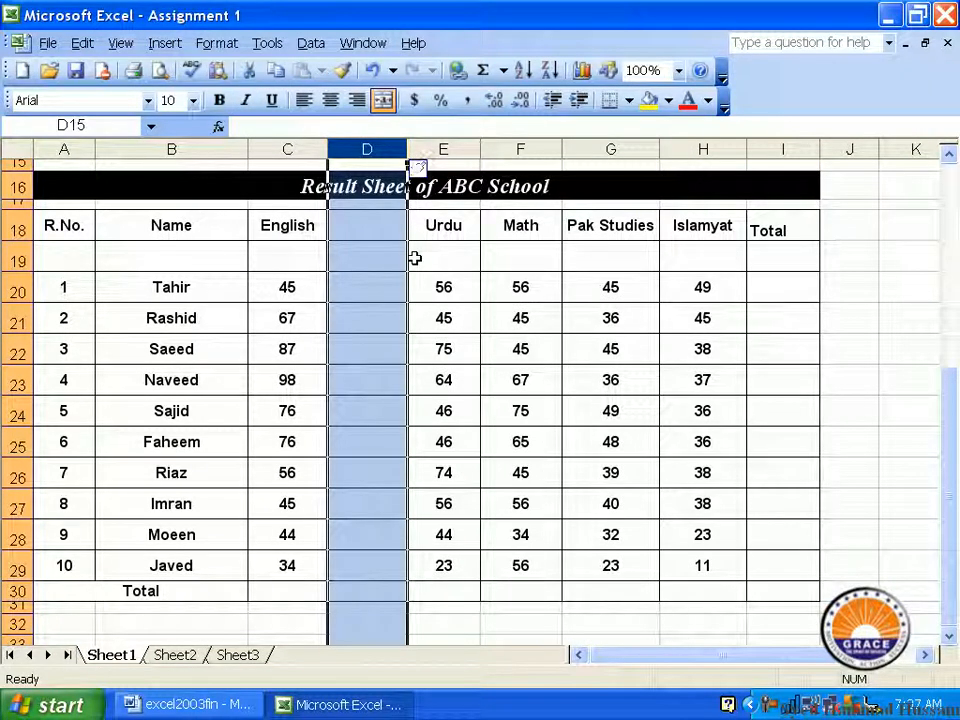
Insert two new blank worksheets into the workbook, one after the other
left_click(172, 46)
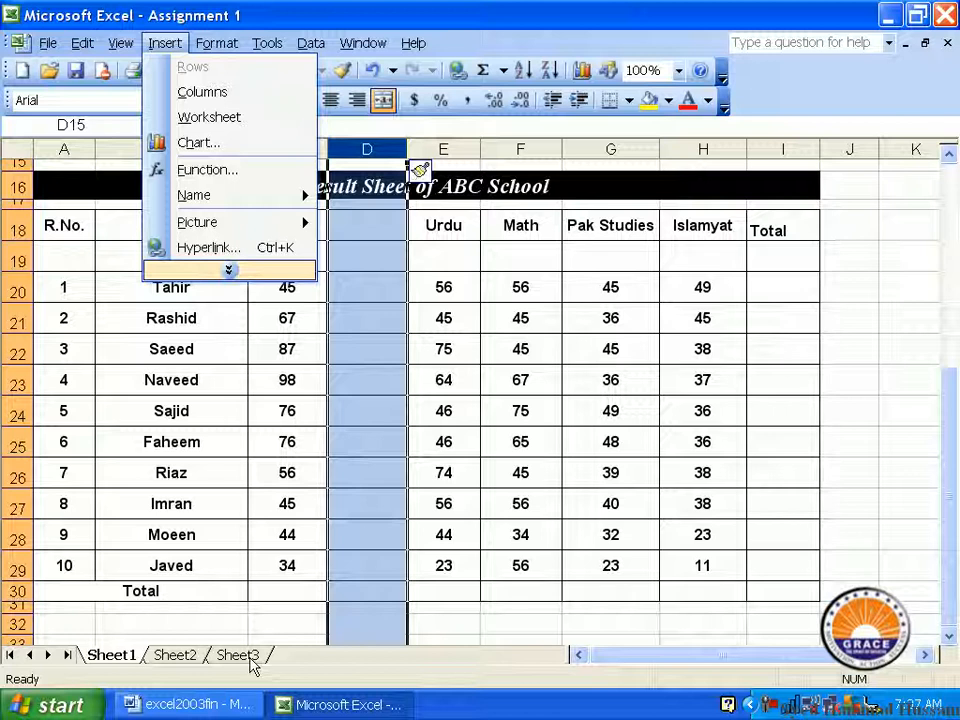
mouse_move(111, 47)
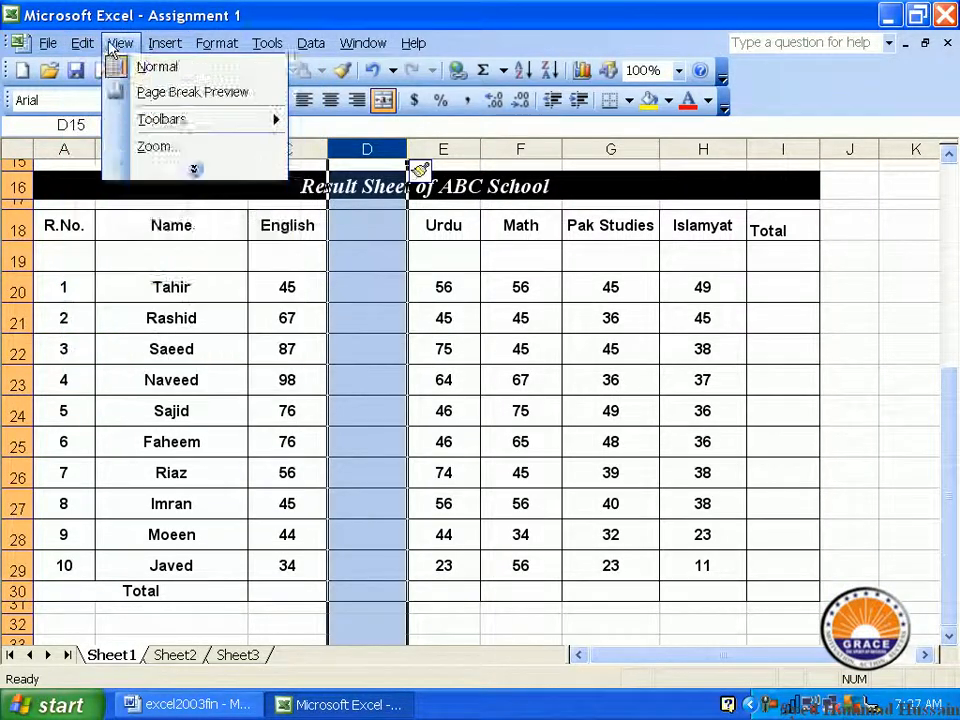
mouse_move(163, 51)
left_click(214, 118)
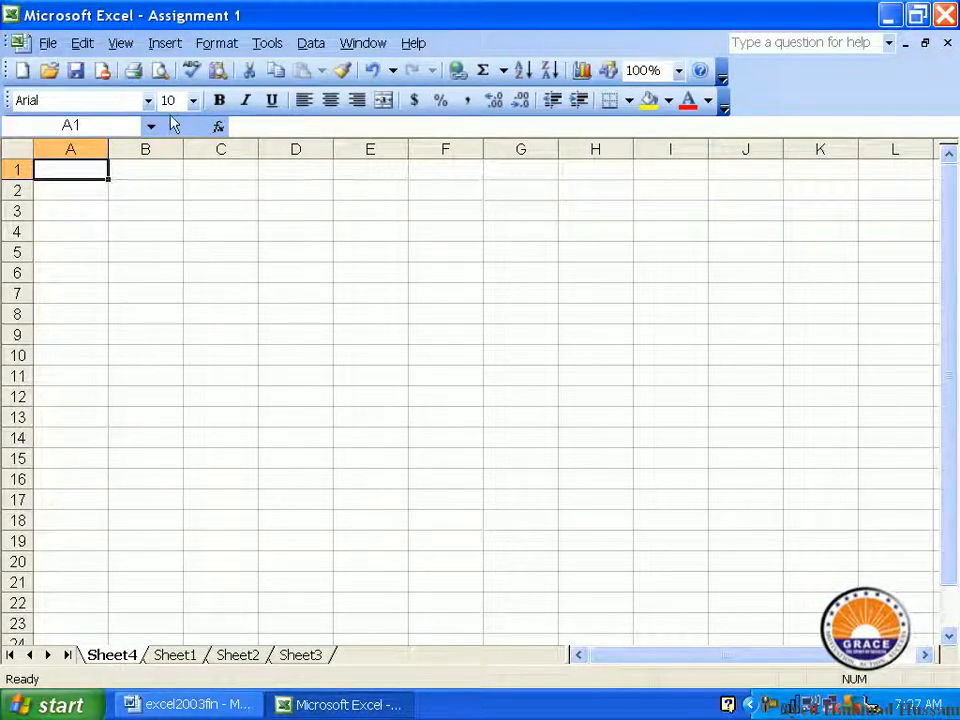
left_click(165, 43)
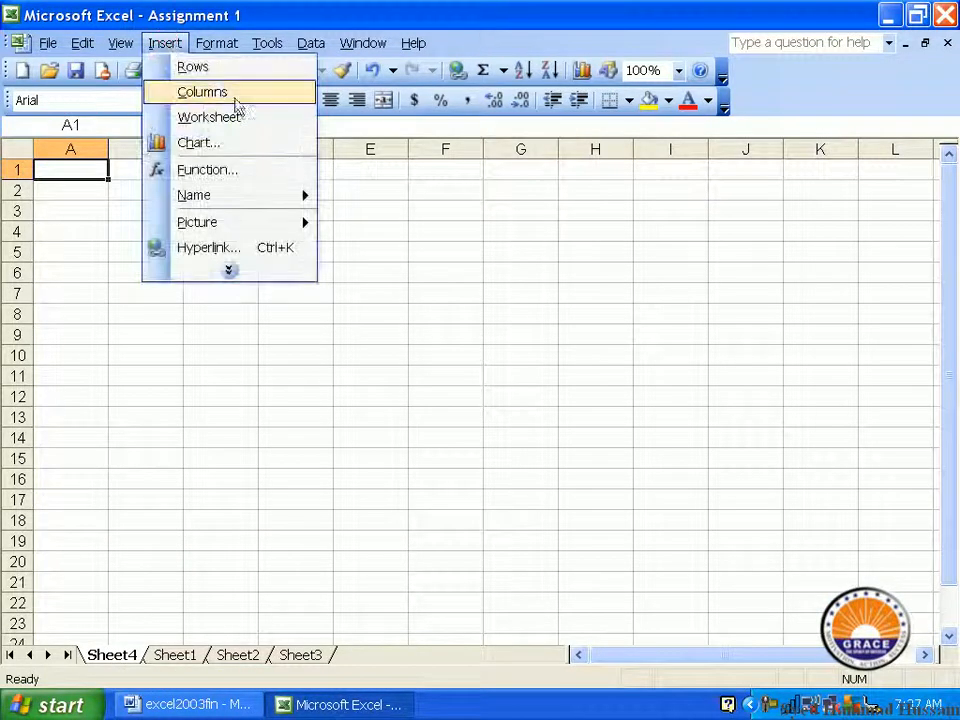
left_click(240, 117)
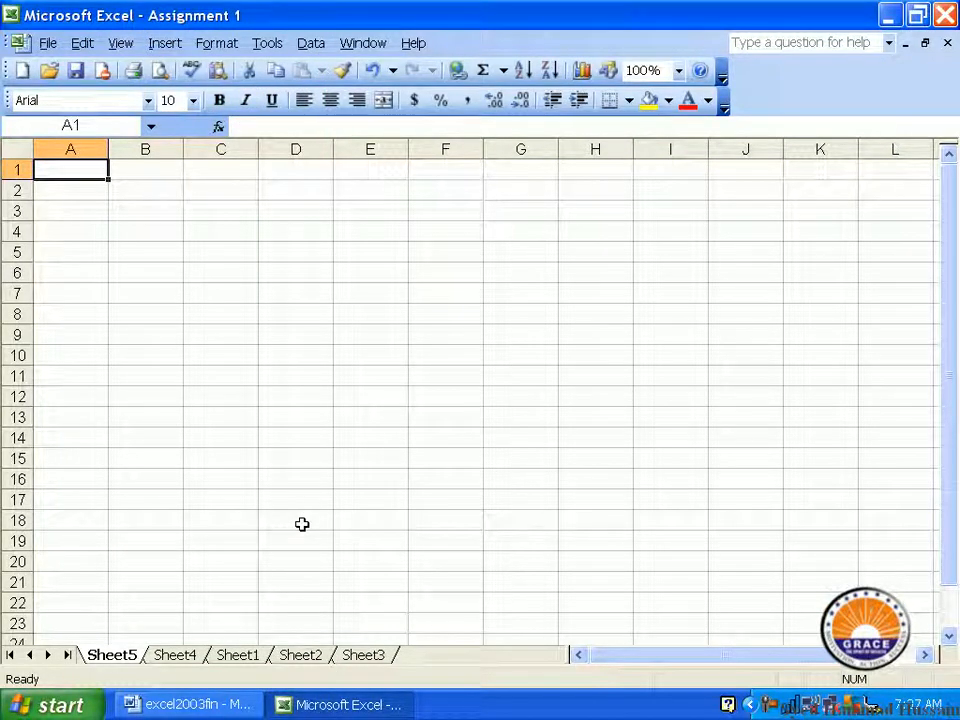
Insert another blank worksheet directly before Sheet4, choosing Worksheet as the item type
left_click(183, 660)
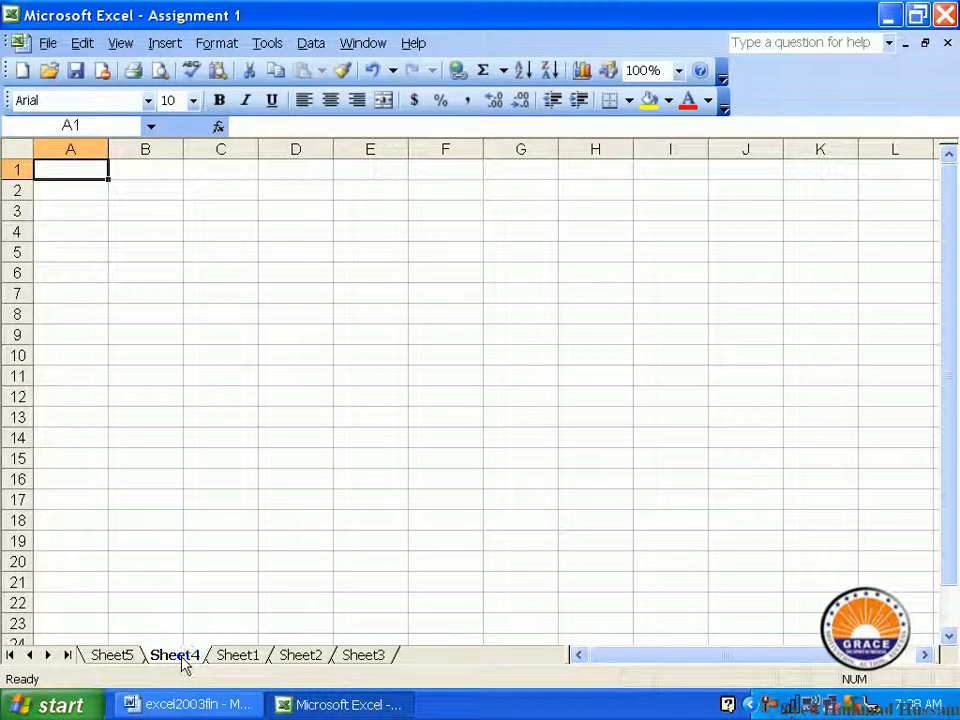
right_click(182, 661)
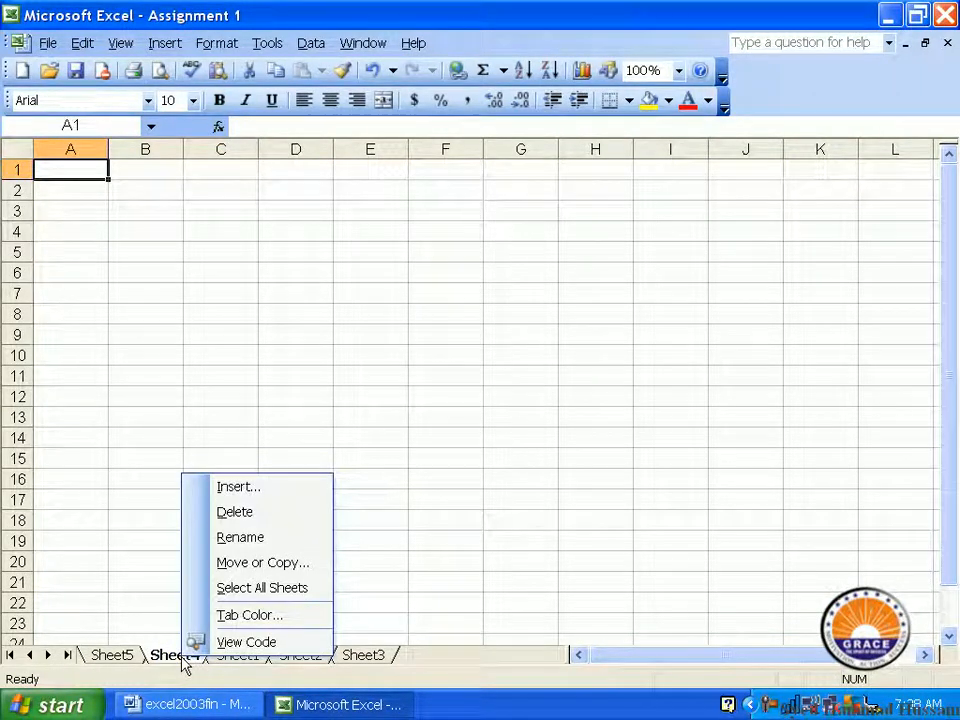
left_click(303, 493)
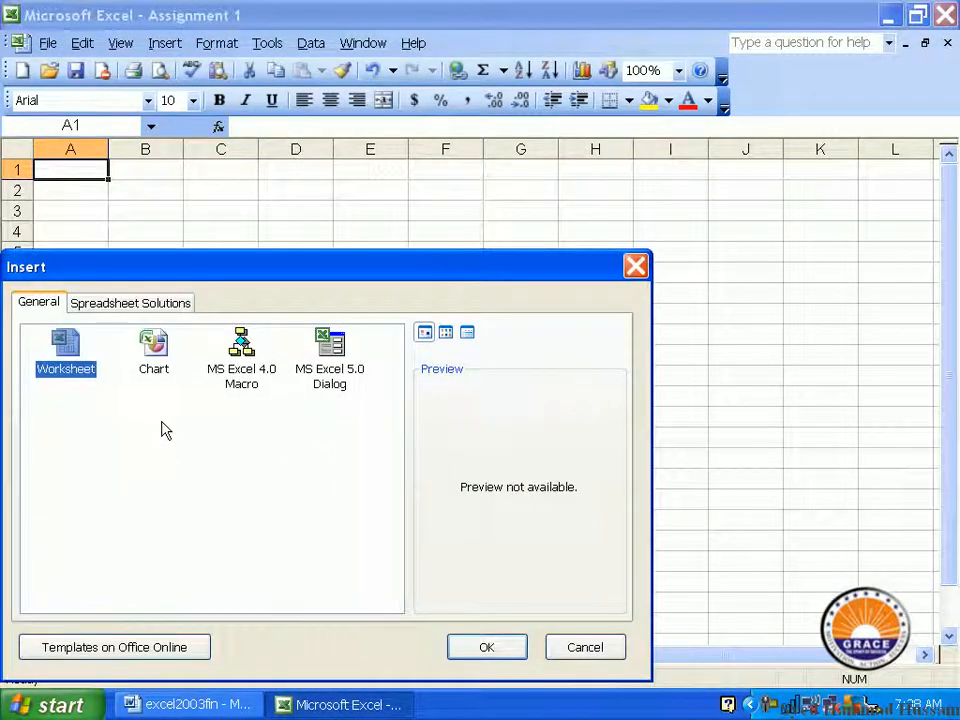
double_click(70, 349)
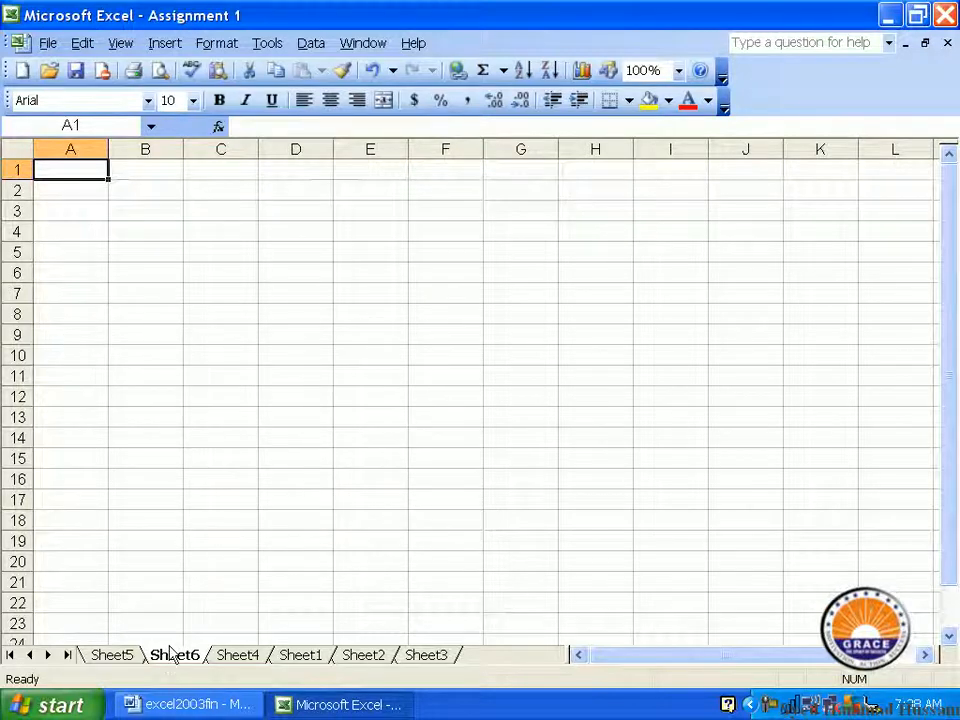
Return to Sheet1 and delete the blank row 19 below the header row
left_click(300, 655)
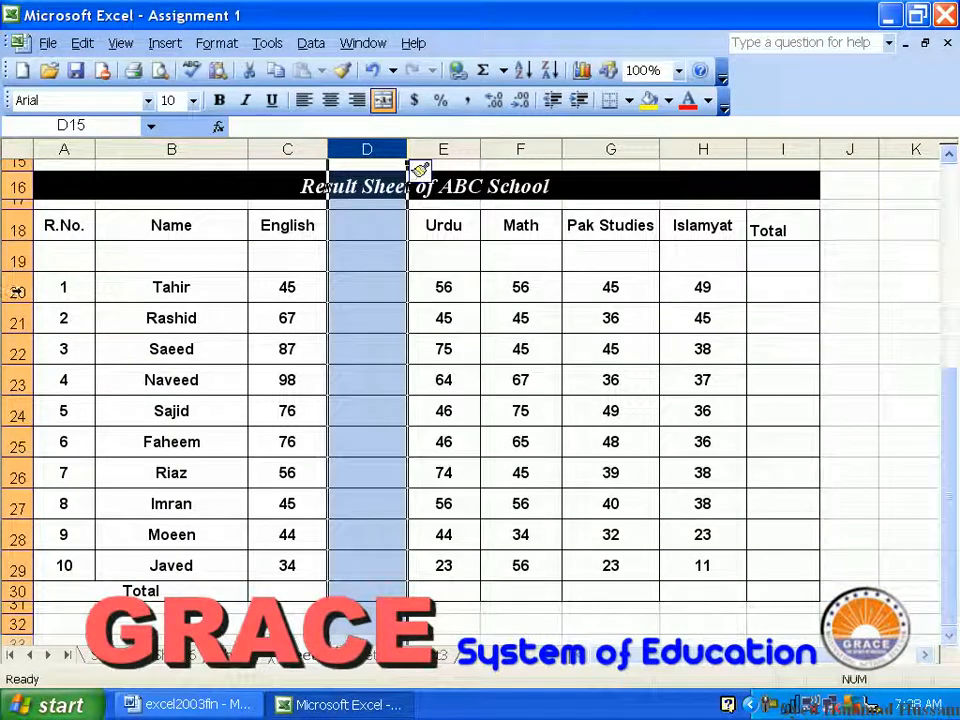
left_click(17, 289)
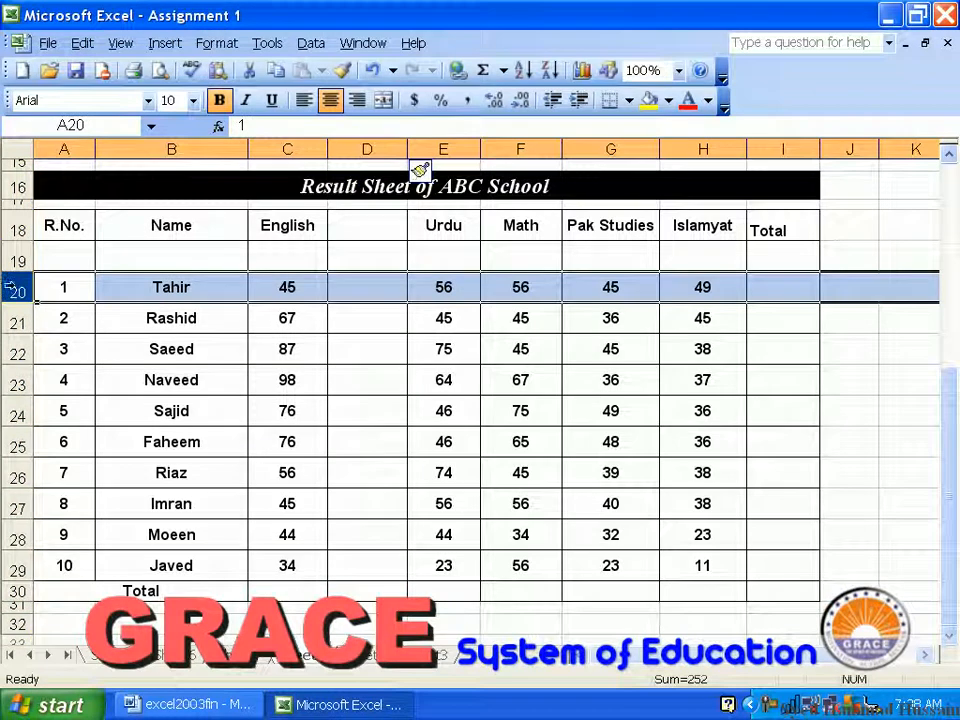
left_click(17, 260)
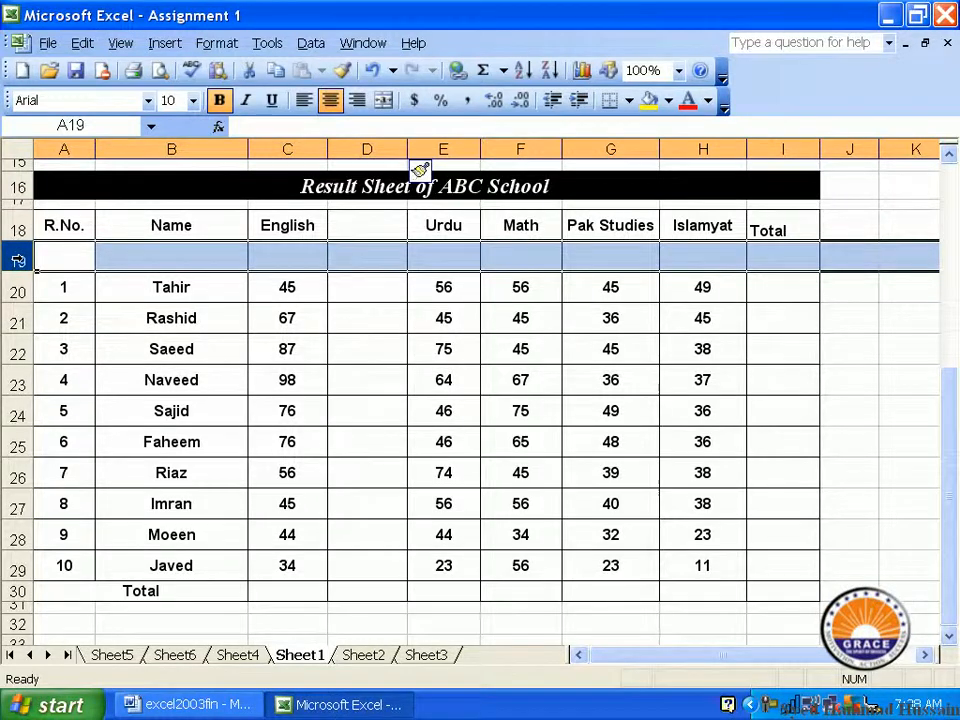
right_click(17, 260)
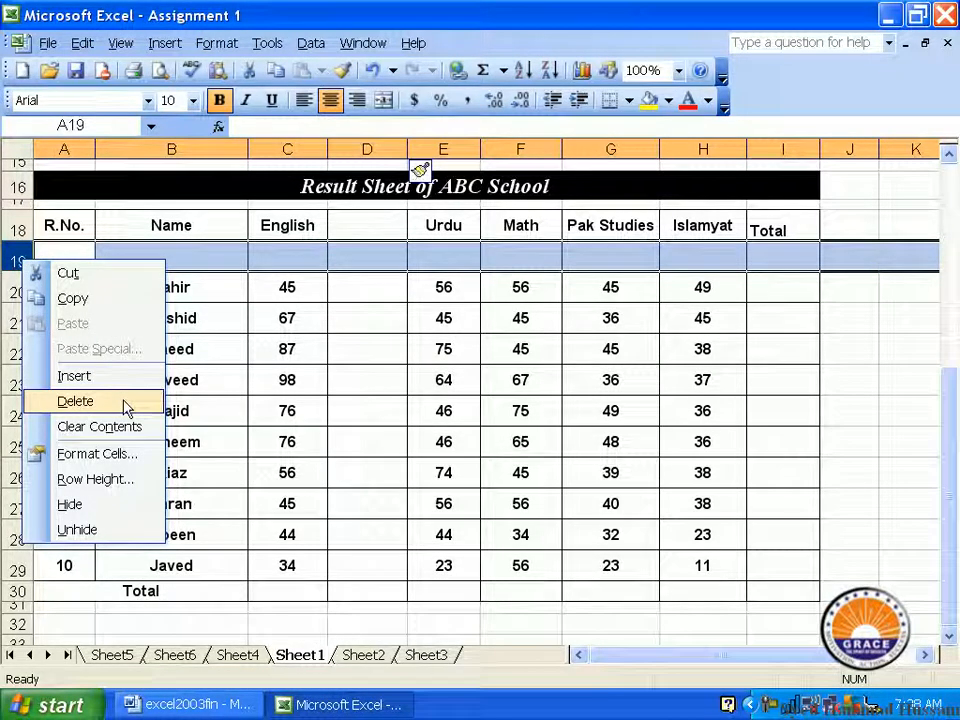
left_click(76, 401)
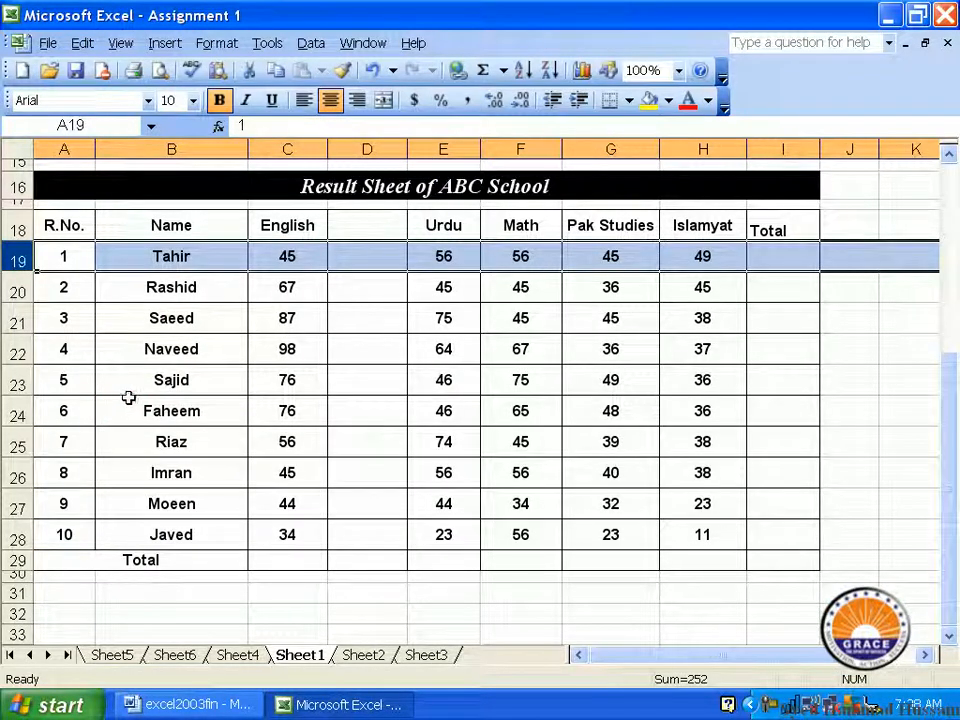
Undo the row deletion, and delete the blank row 19 once more
left_click(92, 46)
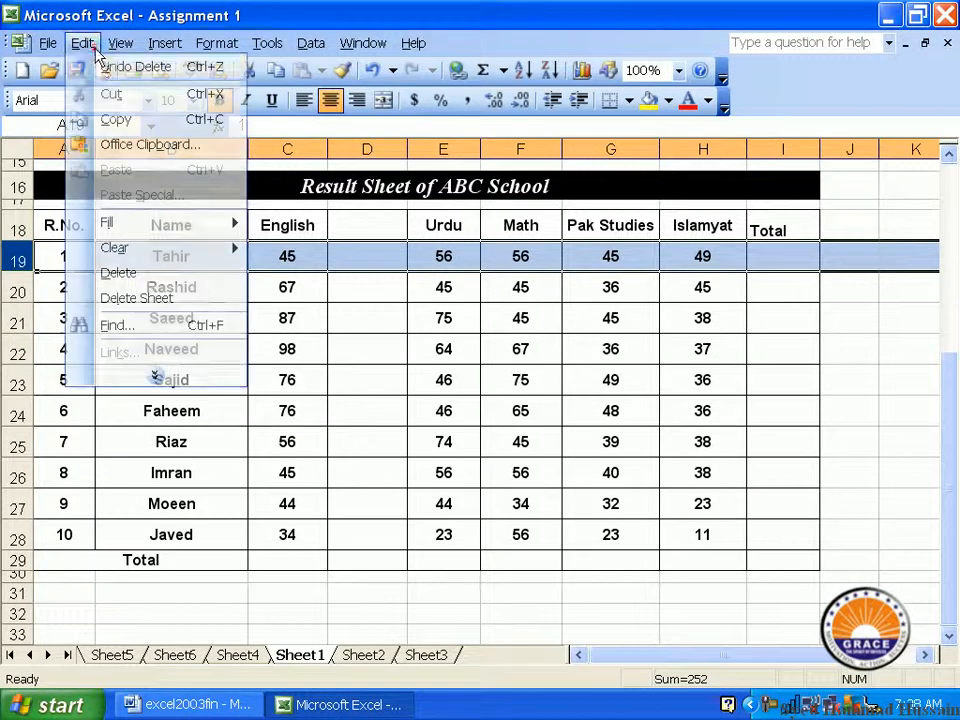
left_click(82, 67)
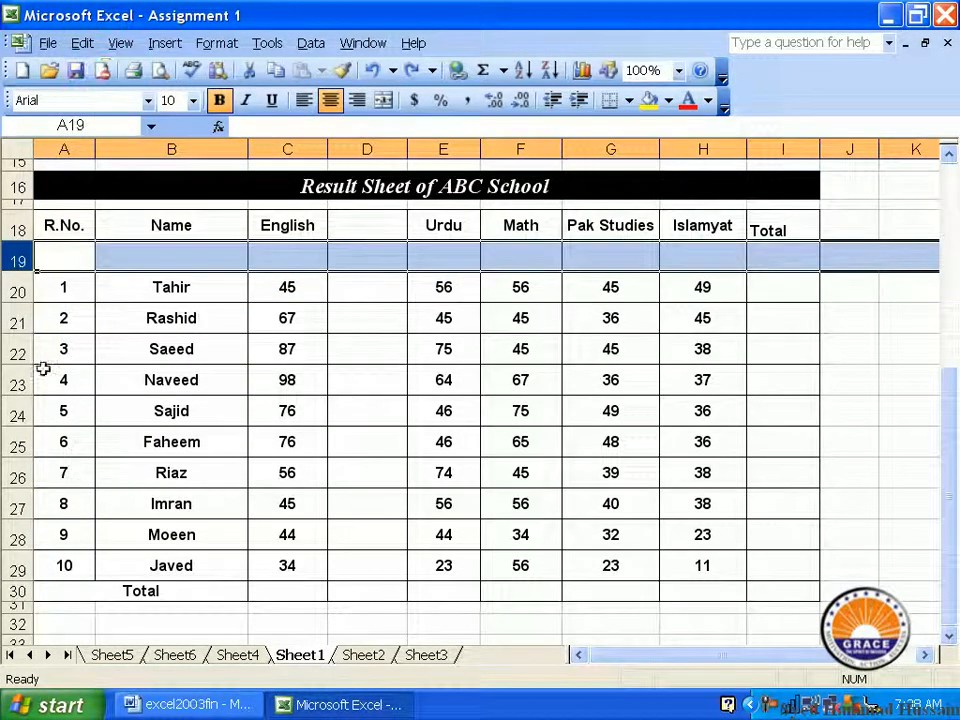
left_click(83, 42)
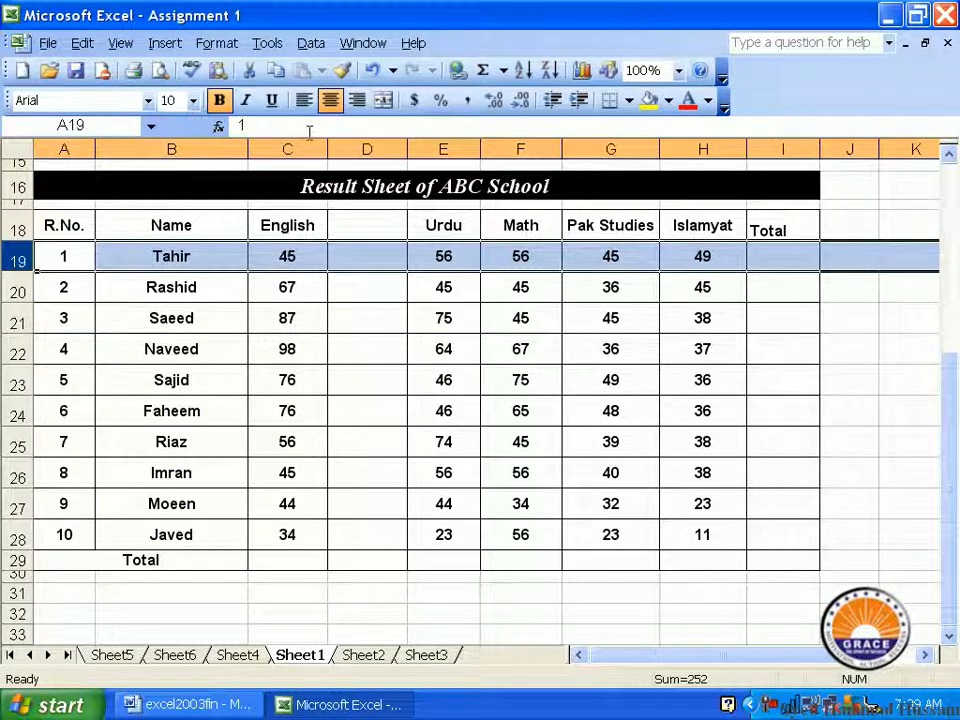
Delete the Name column (column B) from the result sheet, and undo that deletion
left_click(222, 145)
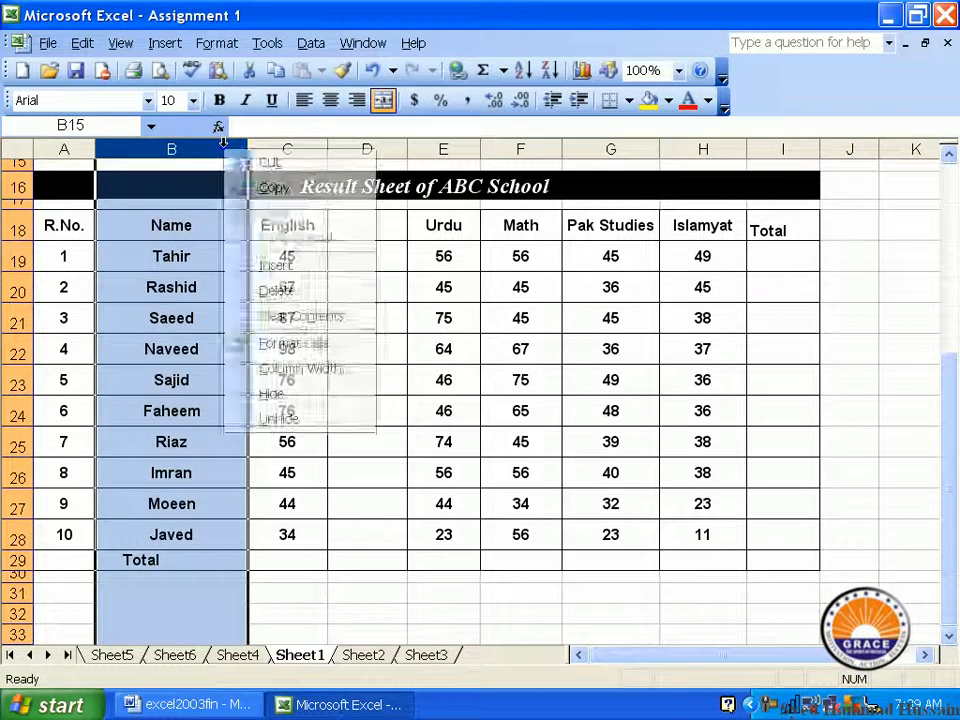
right_click(222, 145)
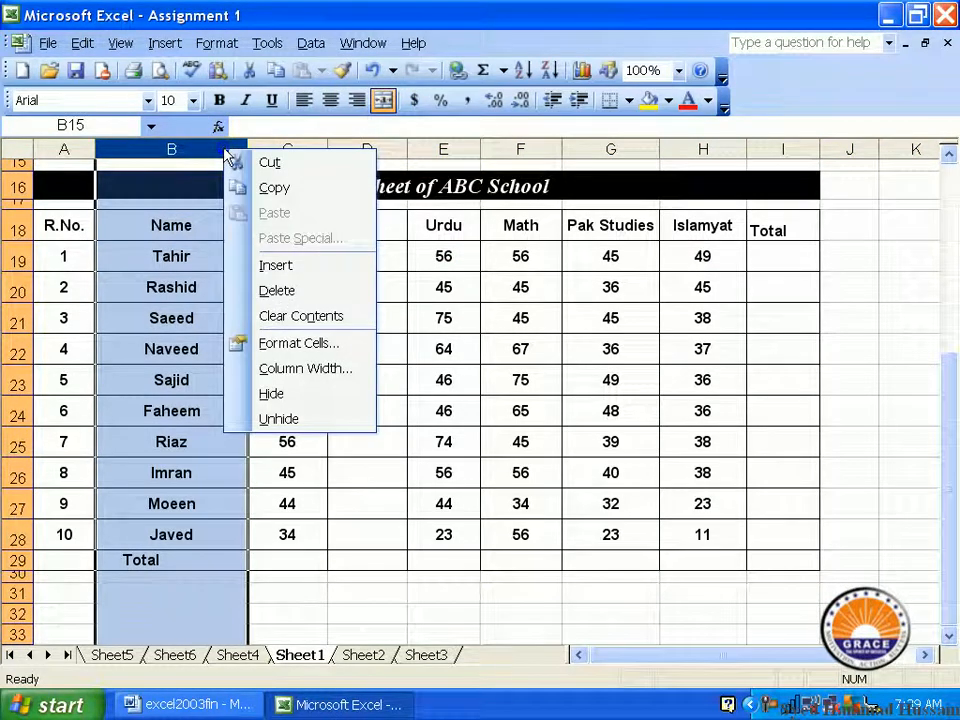
left_click(303, 293)
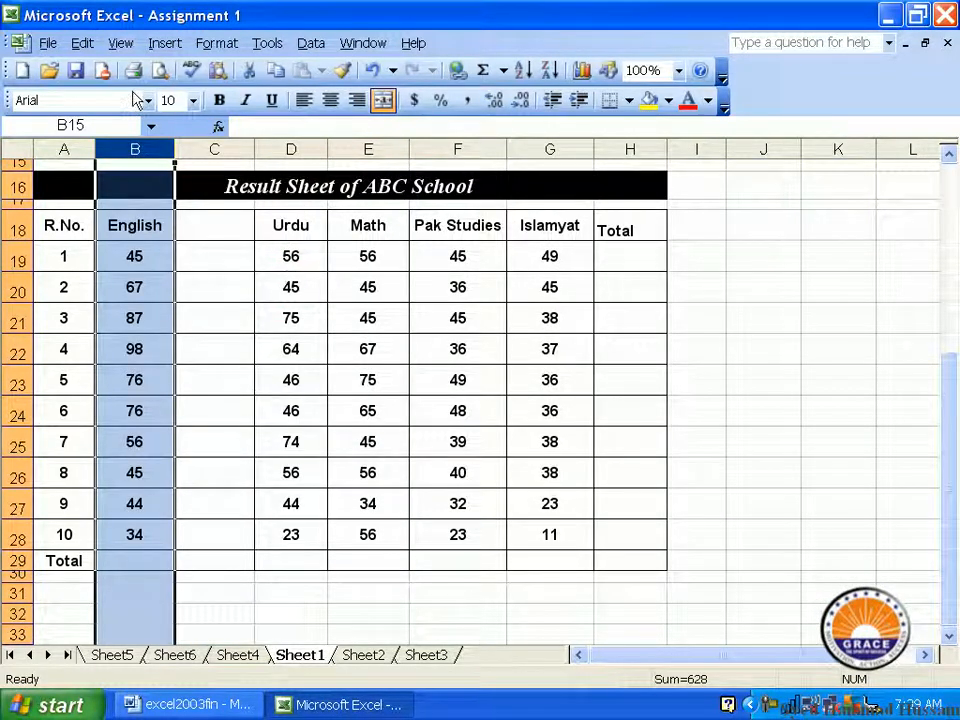
left_click(82, 43)
left_click(108, 67)
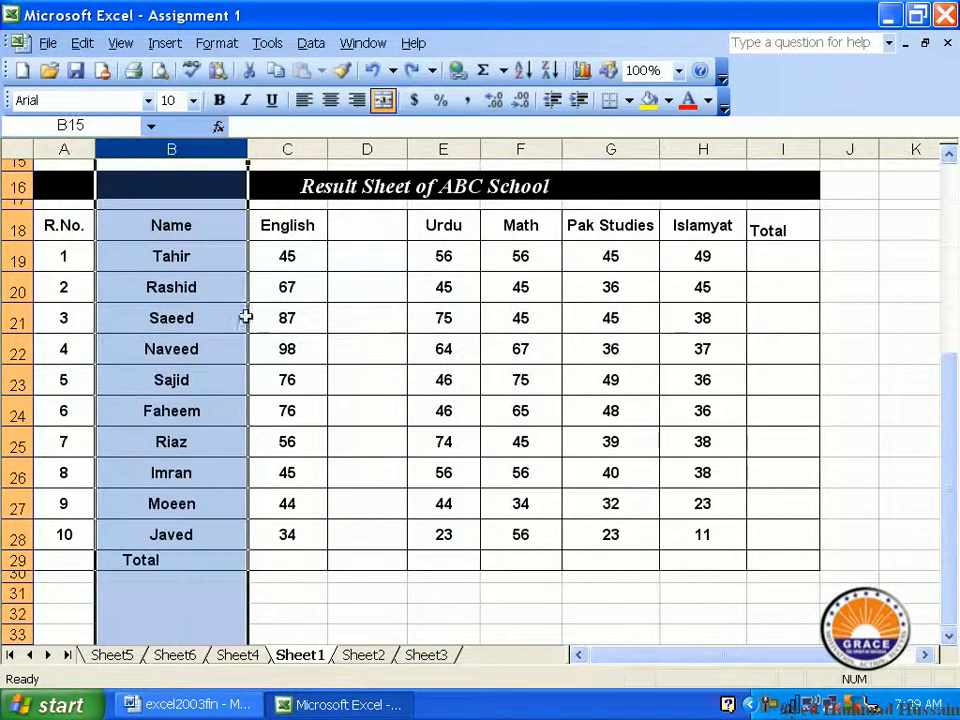
Delete the blank worksheet Sheet5, and insert a new blank worksheet before Sheet6
left_click(127, 657)
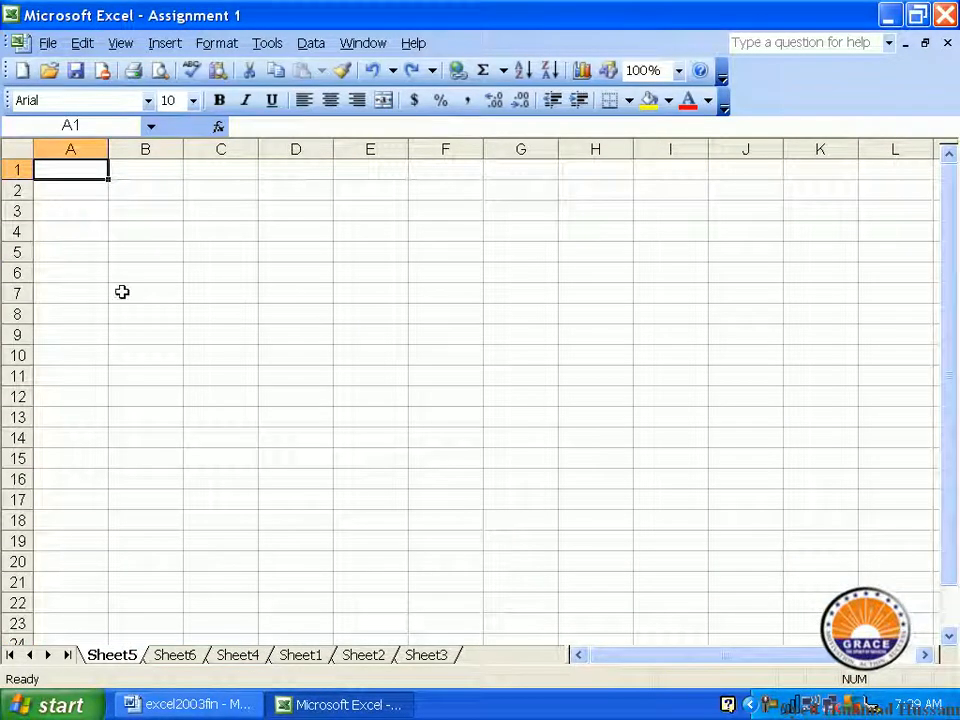
left_click(83, 44)
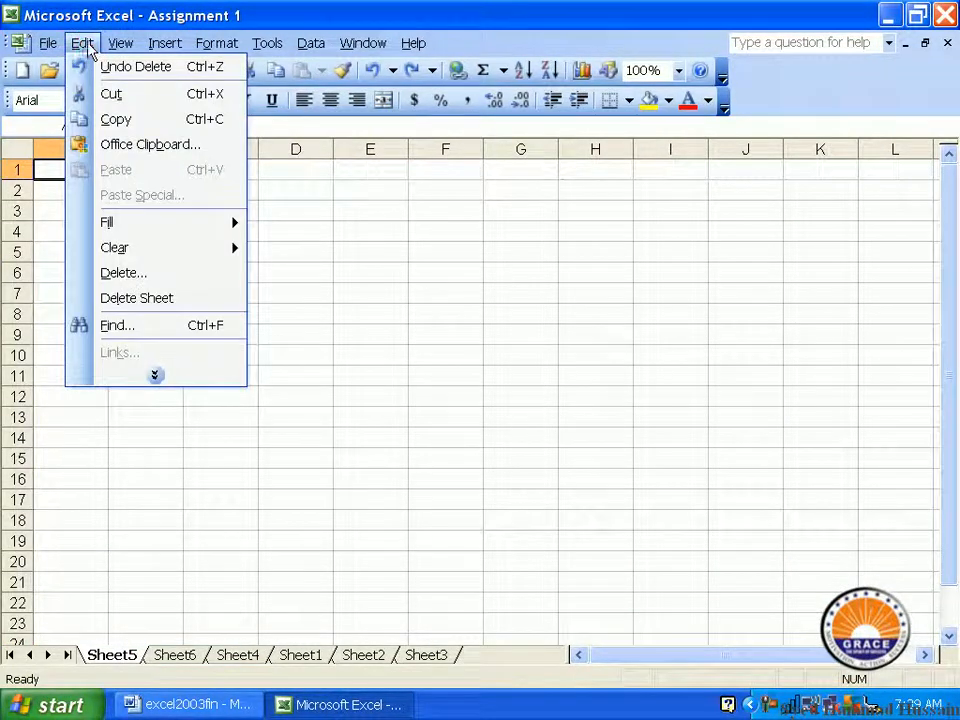
left_click(193, 306)
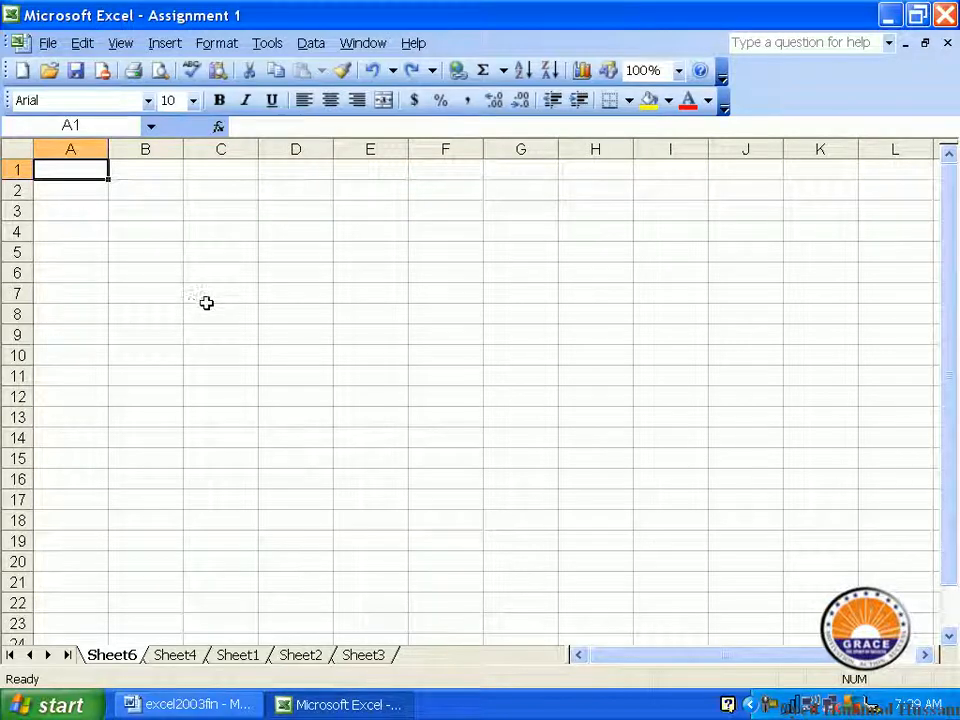
left_click(155, 45)
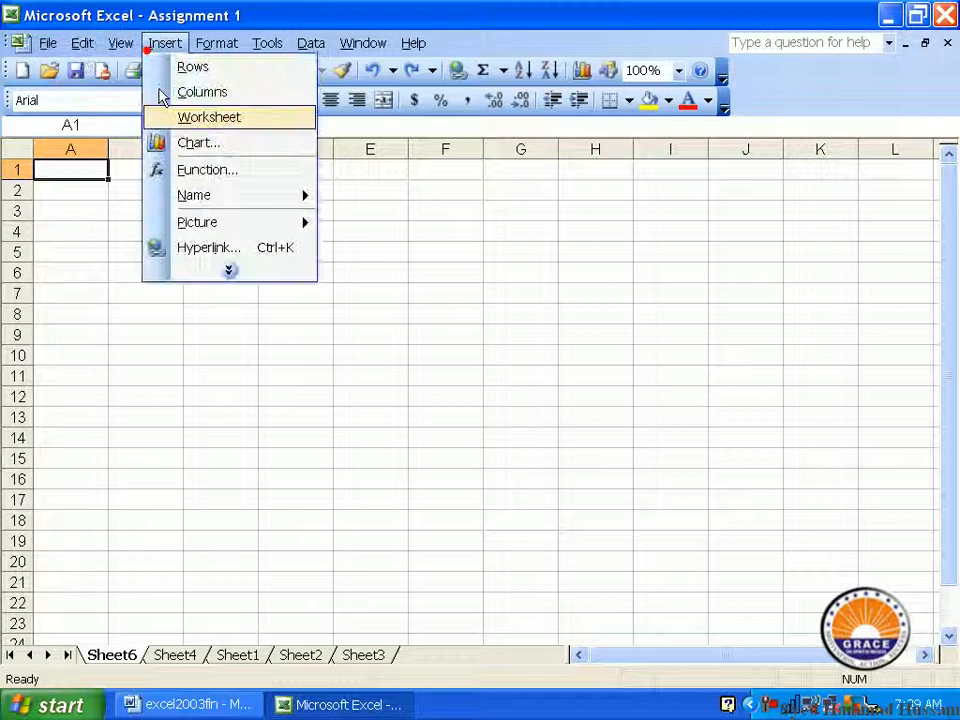
left_click(232, 122)
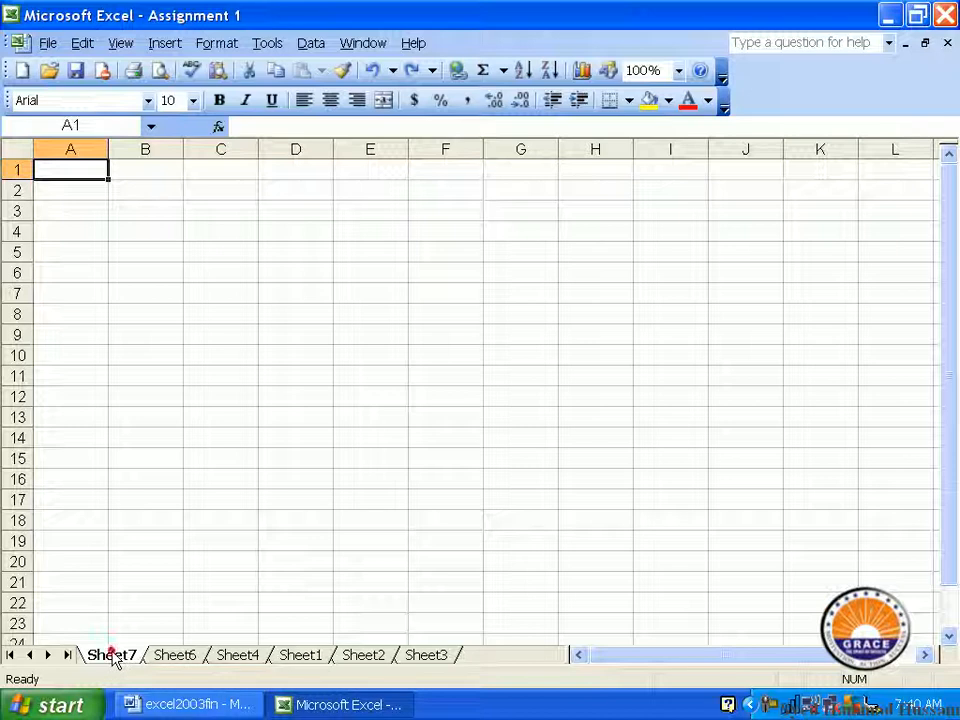
Rename Sheet1, which holds the ABC School result sheet, as januray
left_click(297, 658)
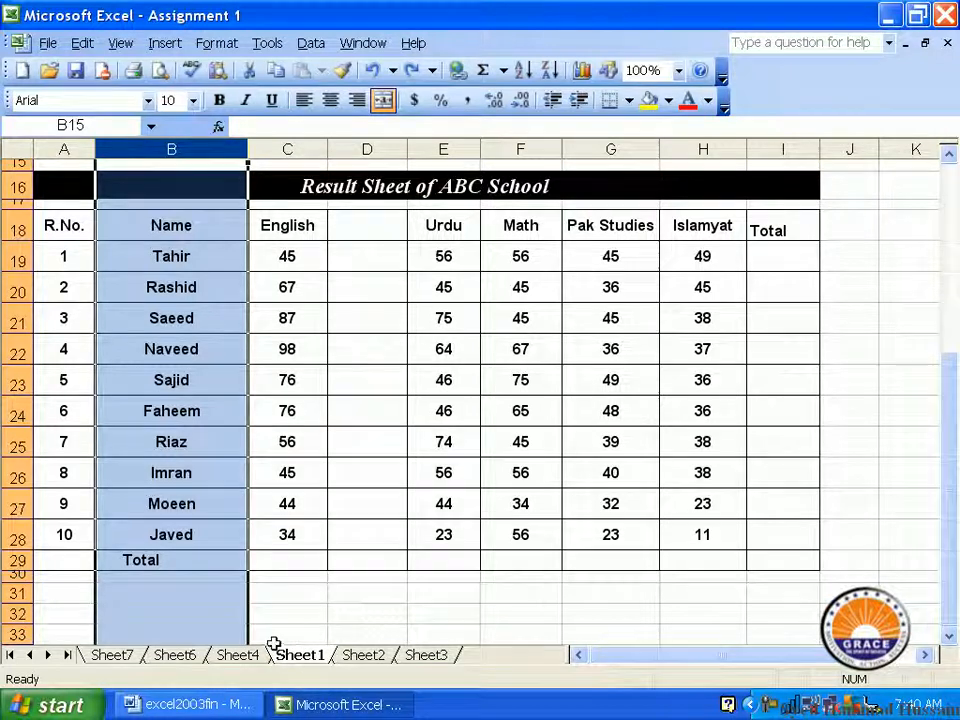
right_click(320, 665)
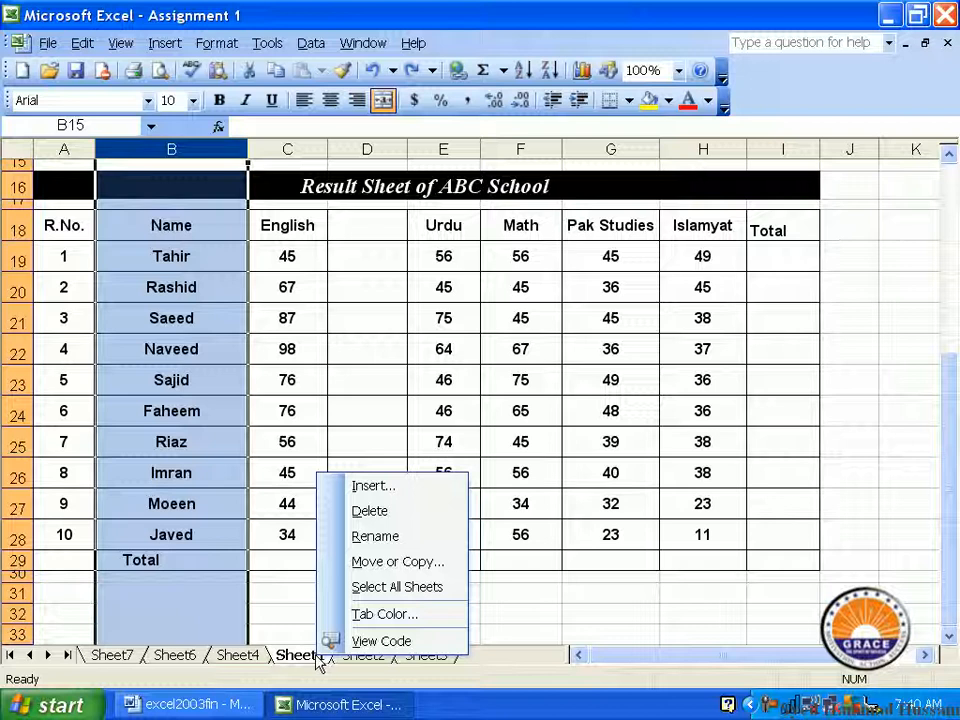
left_click(410, 540)
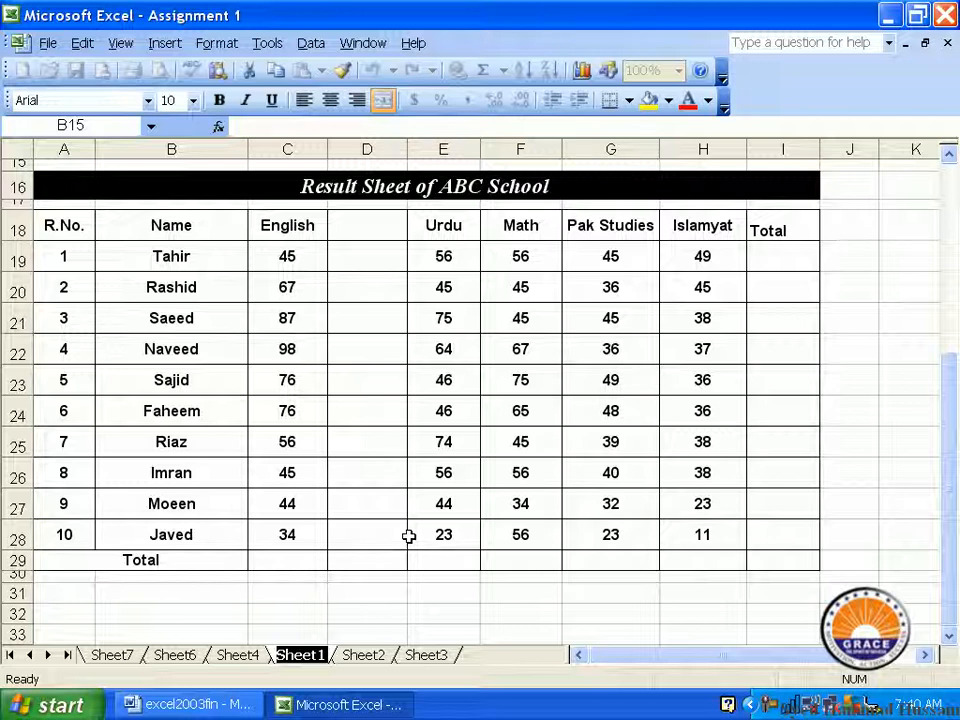
type("jan")
key("Return")
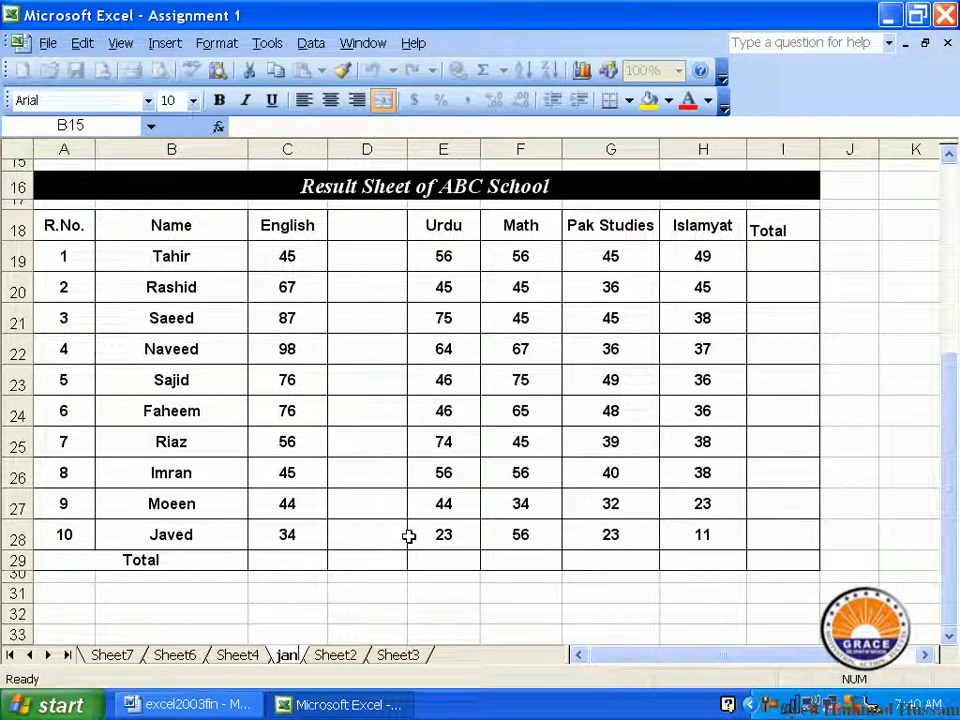
type("uray")
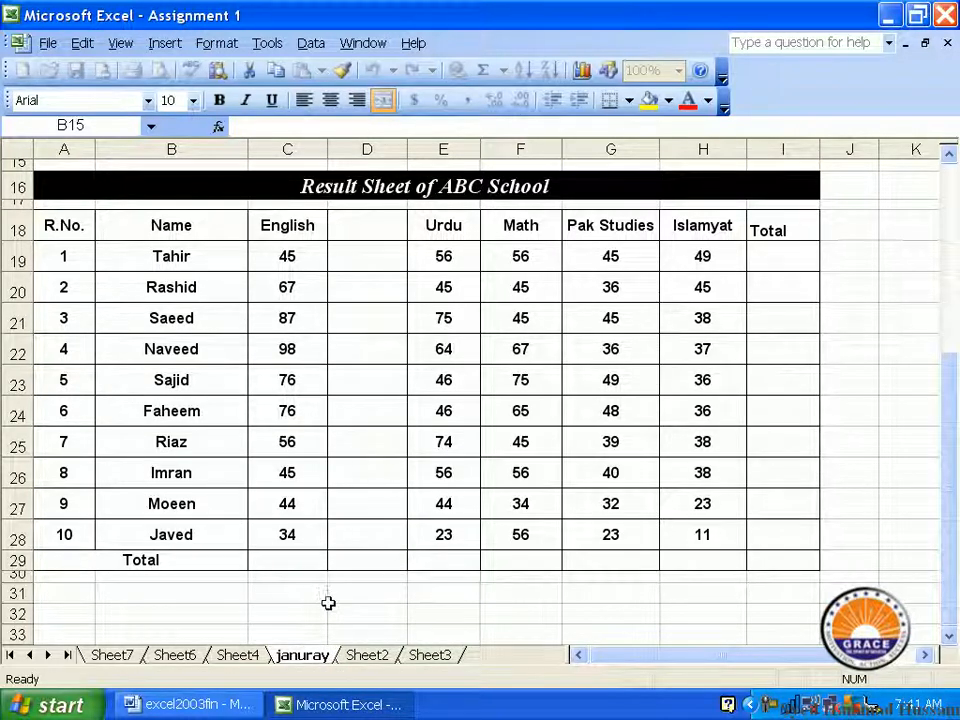
left_click(192, 660)
Rename the blank worksheet Sheet7 as feb
left_click(100, 657)
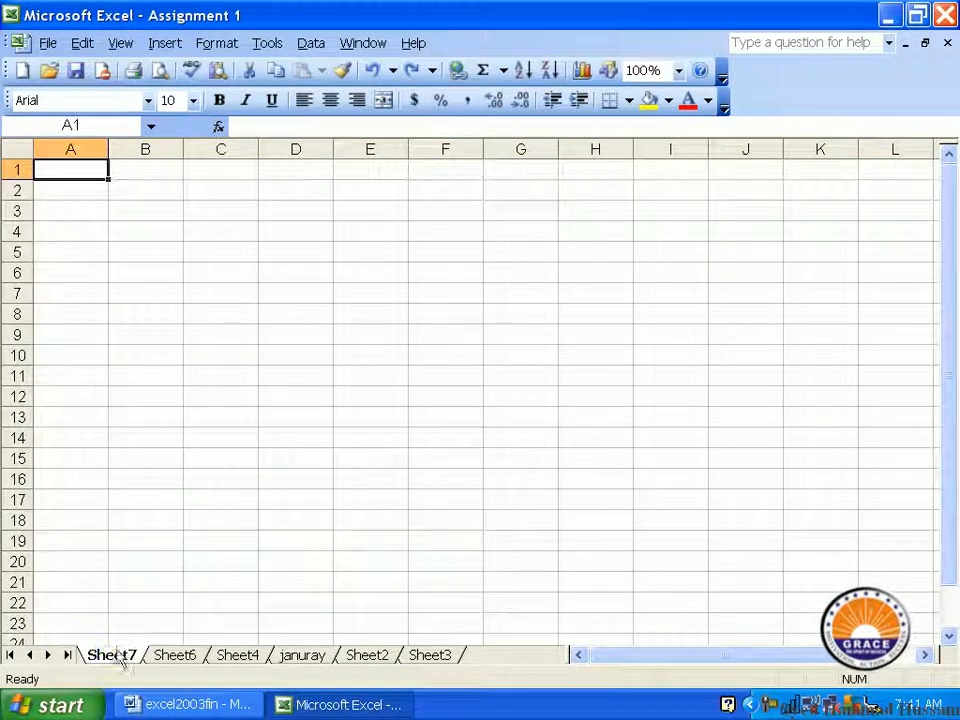
right_click(124, 660)
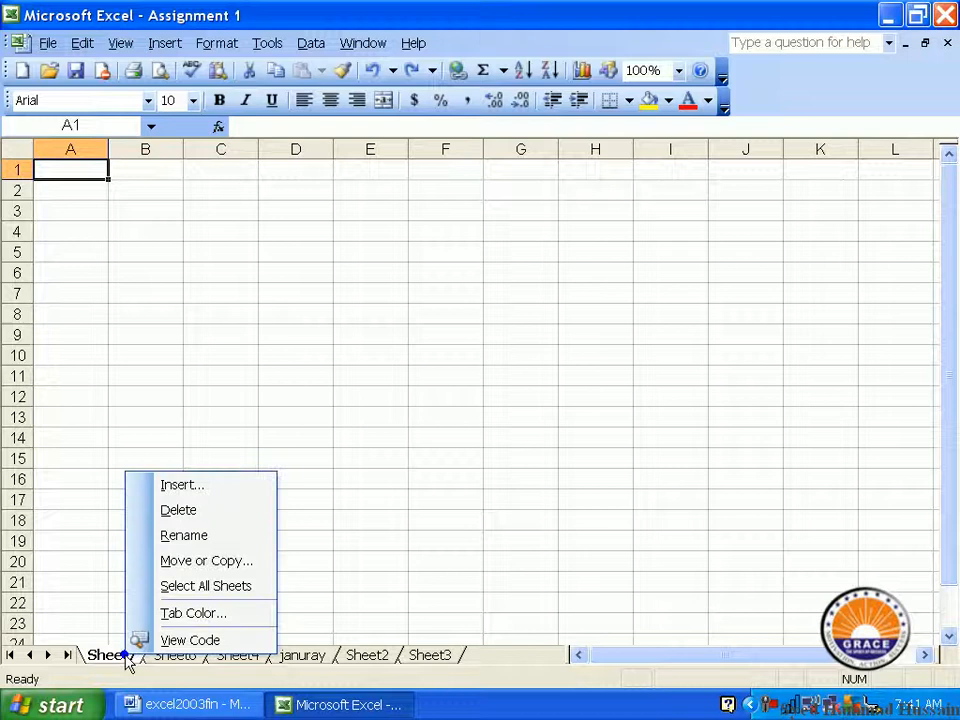
left_click(186, 536)
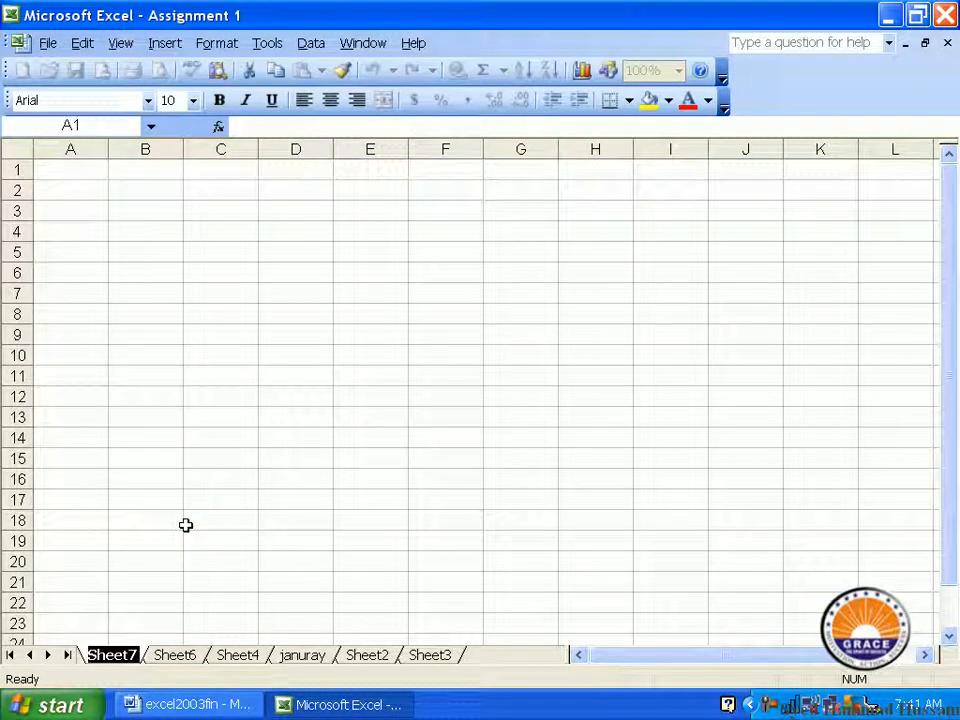
type("fe")
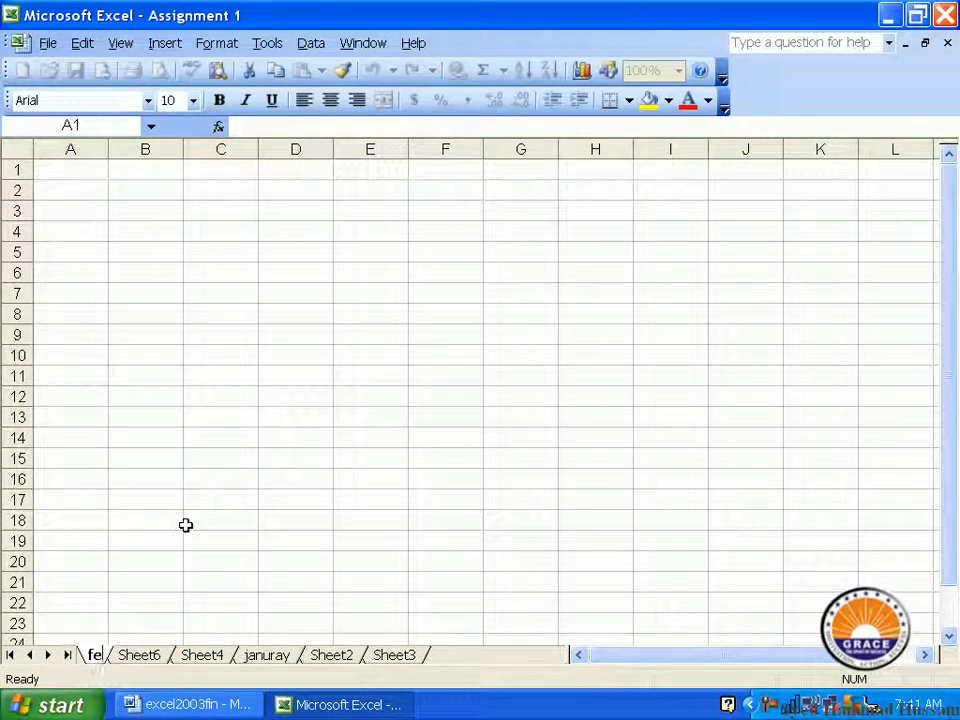
type("b")
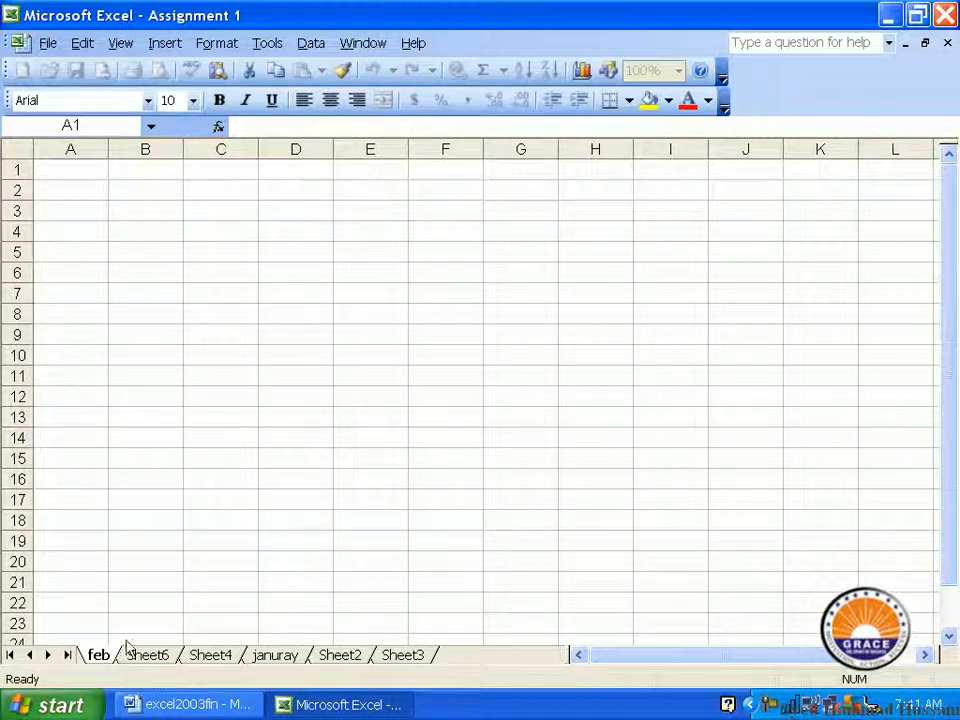
left_click(150, 655)
Set the tab color of the januray sheet to yellow
left_click(283, 655)
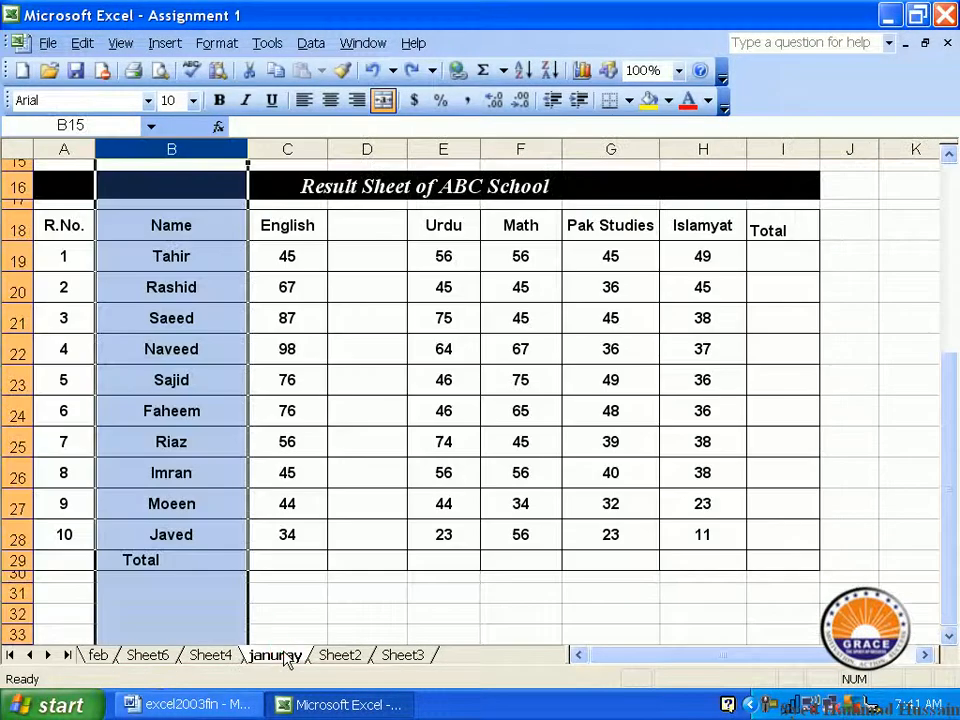
right_click(285, 658)
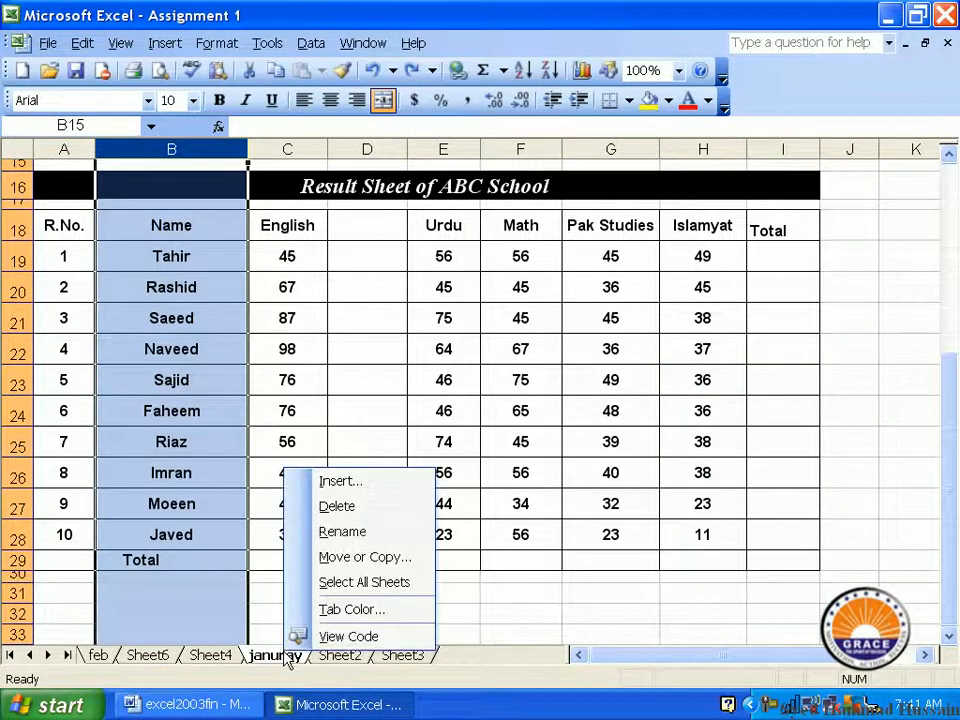
left_click(387, 612)
left_click(350, 556)
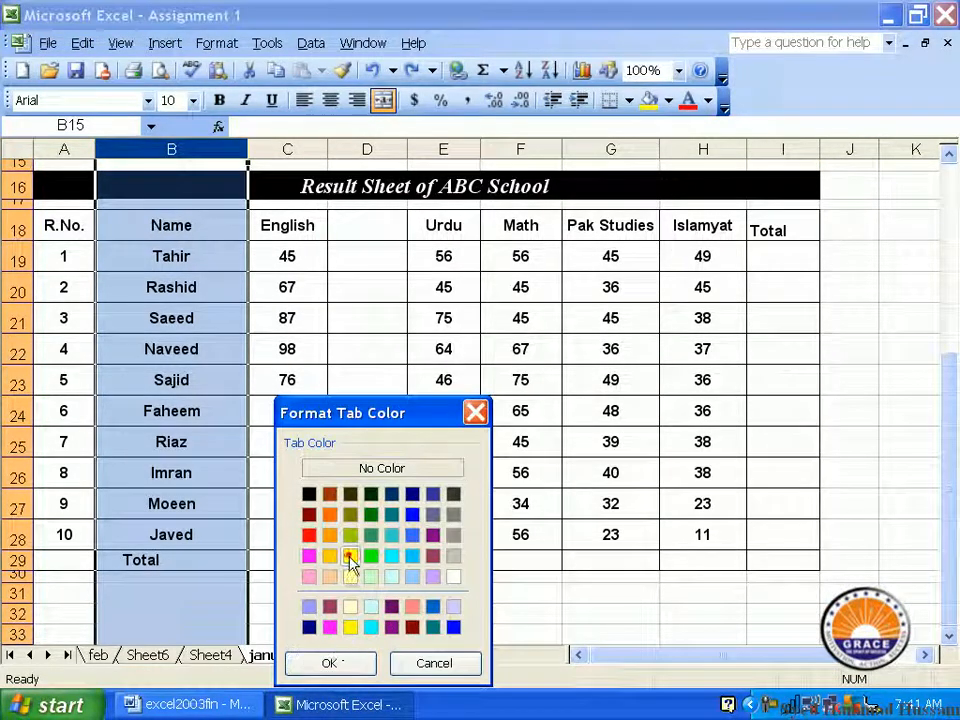
left_click(330, 663)
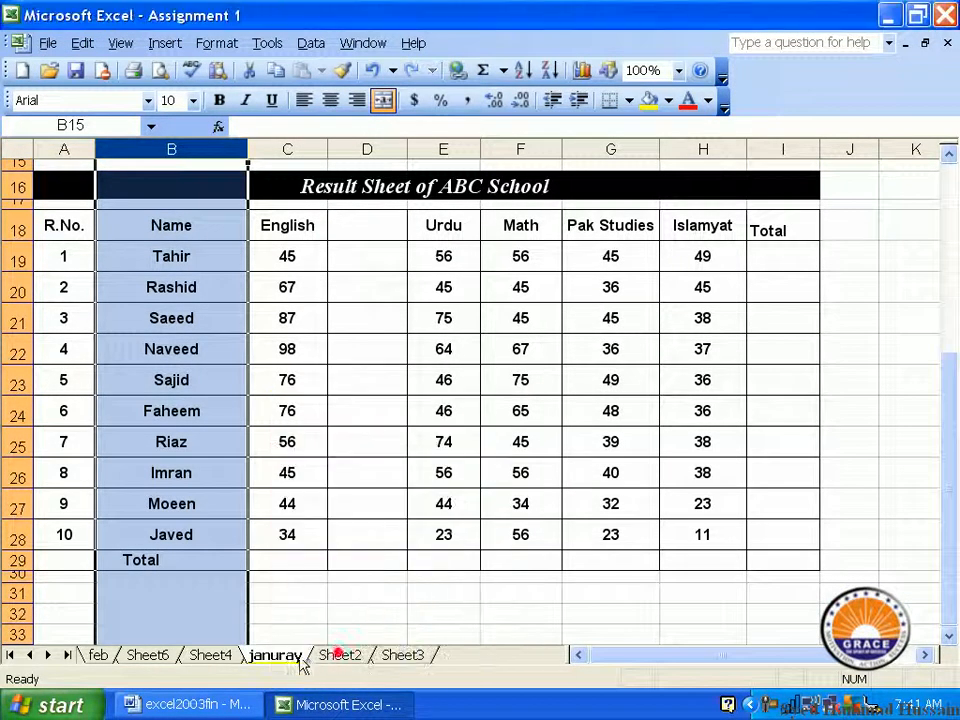
Set the tab color of the feb sheet to dark red
left_click(98, 655)
right_click(103, 655)
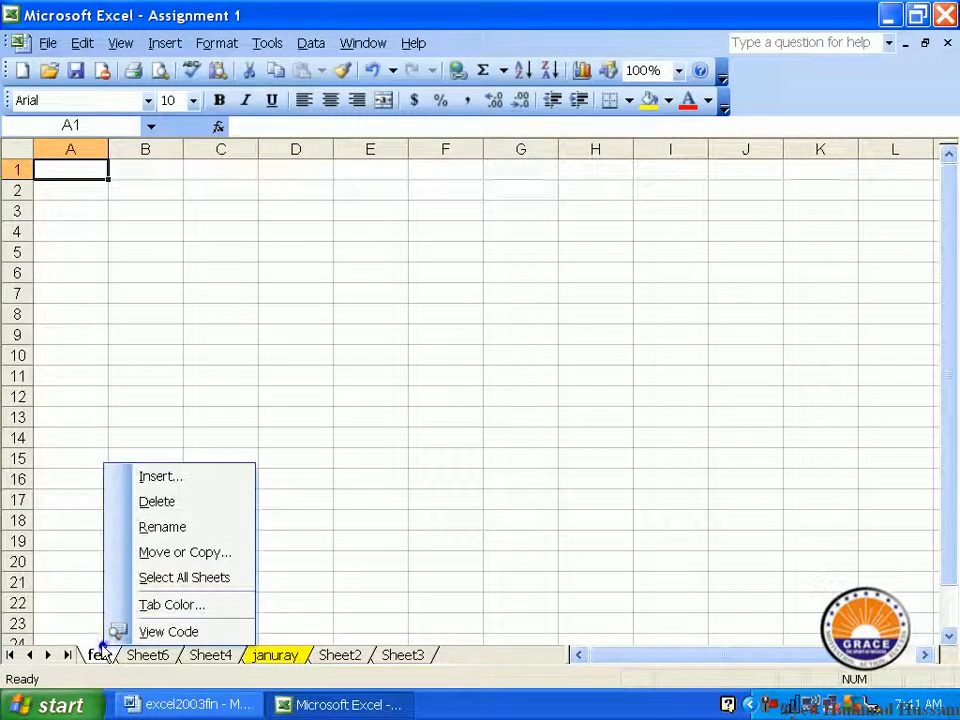
left_click(150, 604)
left_click(193, 606)
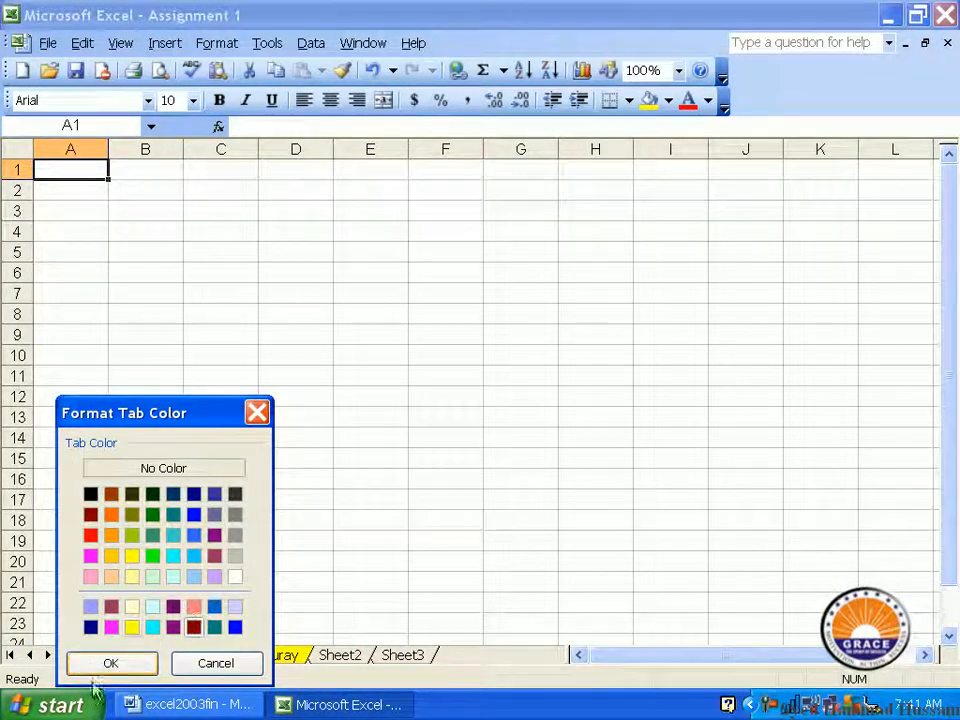
left_click(111, 663)
left_click(166, 657)
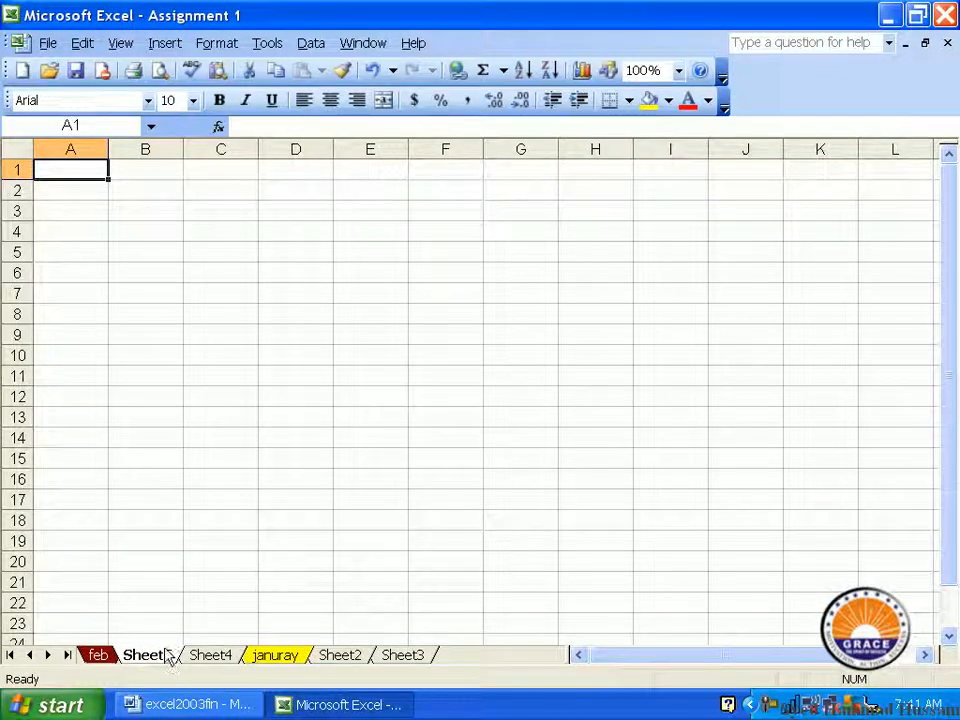
Hide the januray sheet containing the result table
left_click(250, 652)
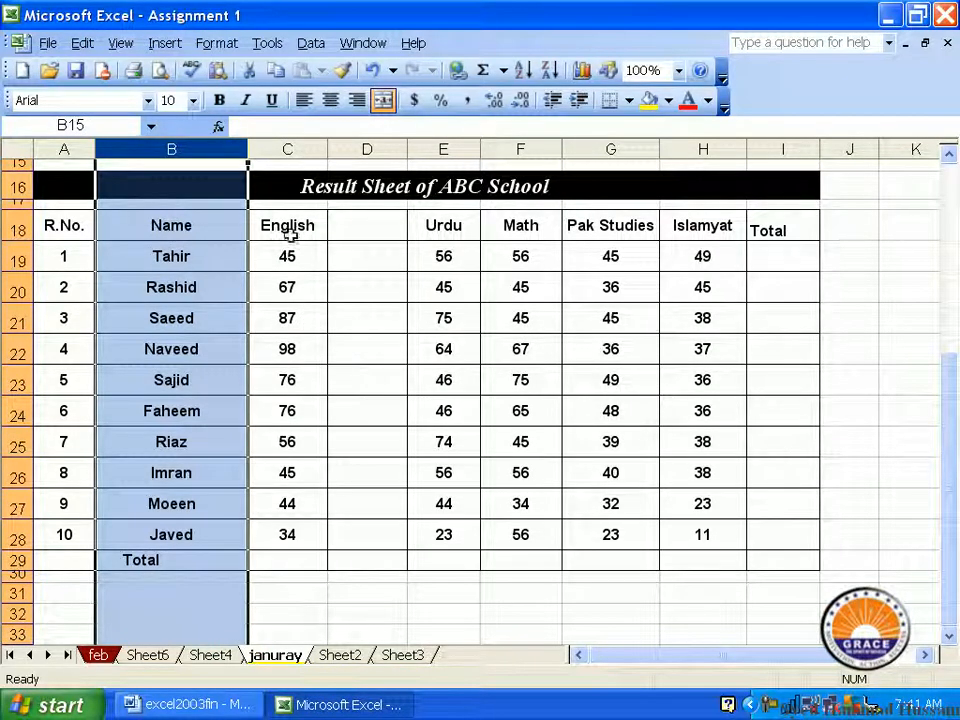
left_click(234, 48)
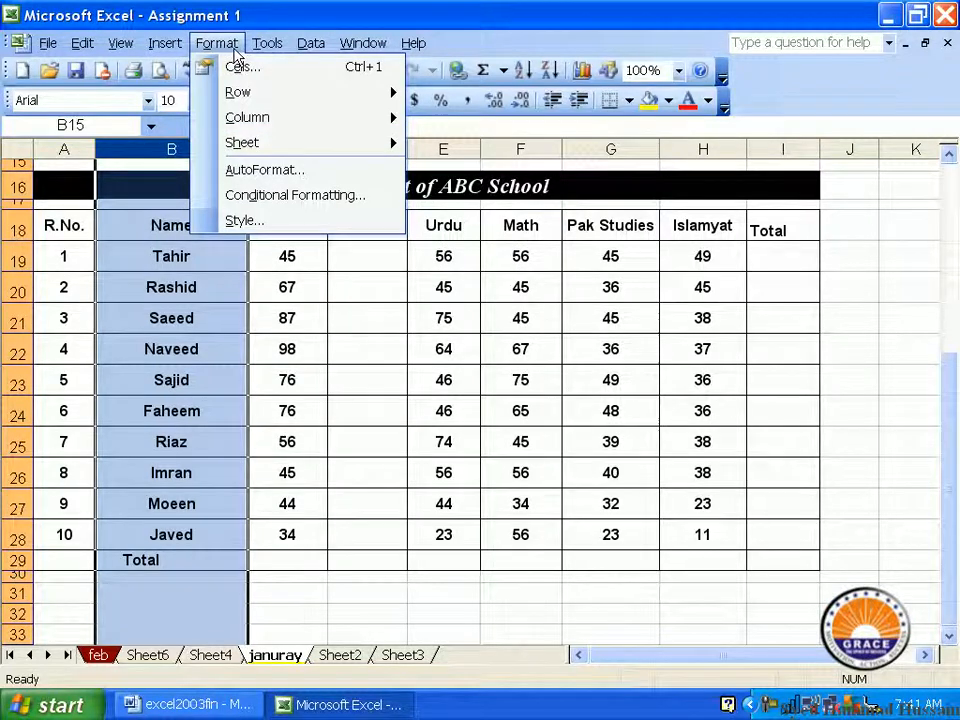
mouse_move(314, 152)
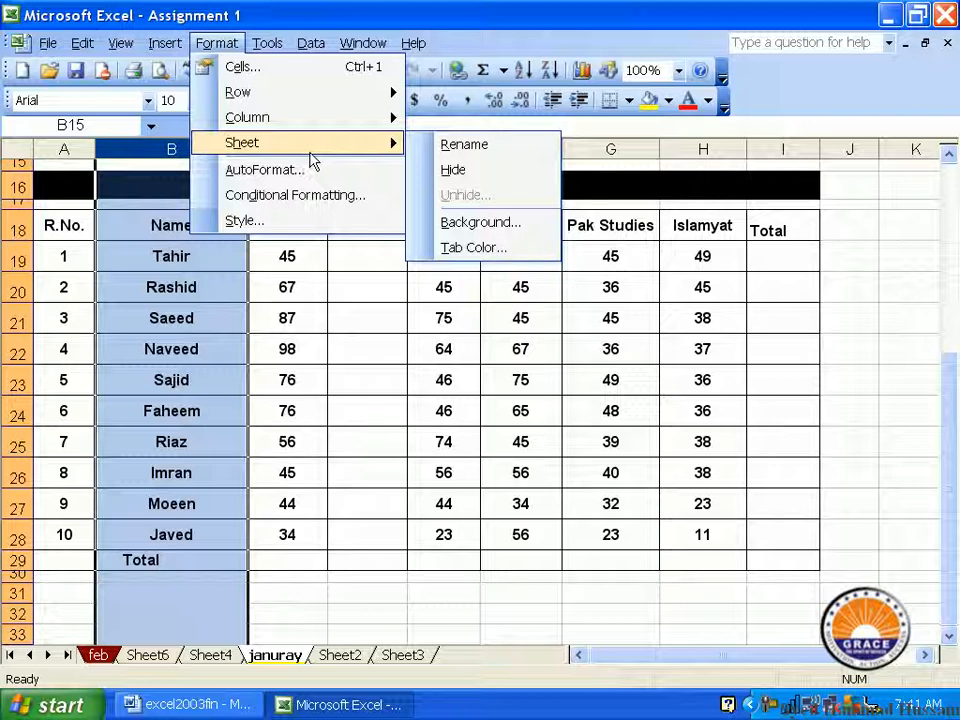
left_click(488, 172)
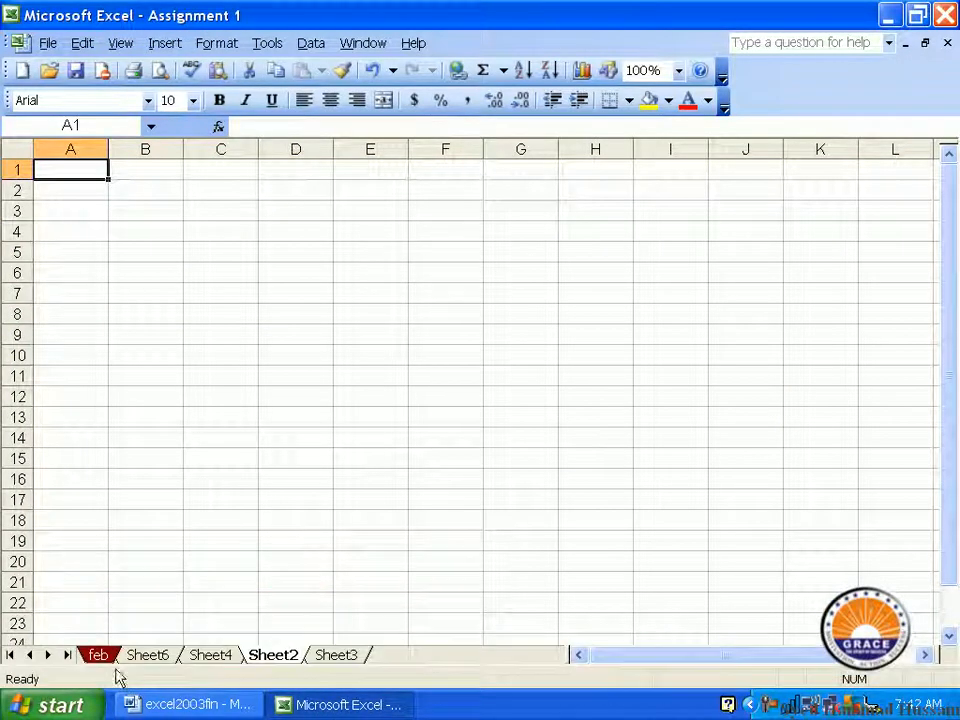
Hide the feb worksheet as well
left_click(115, 653)
left_click(135, 655)
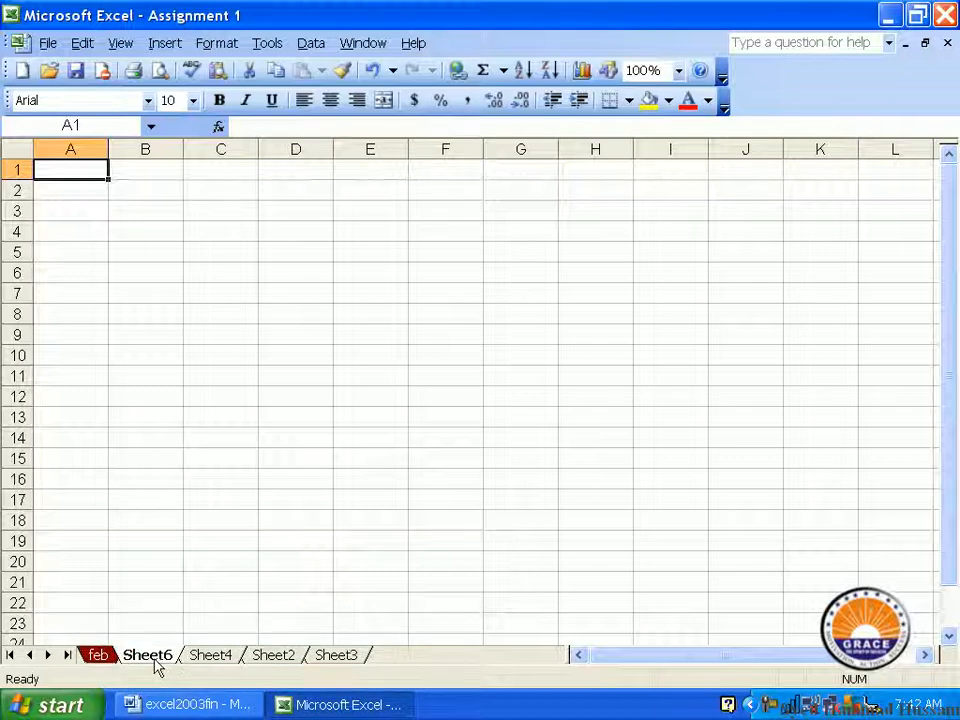
right_click(99, 664)
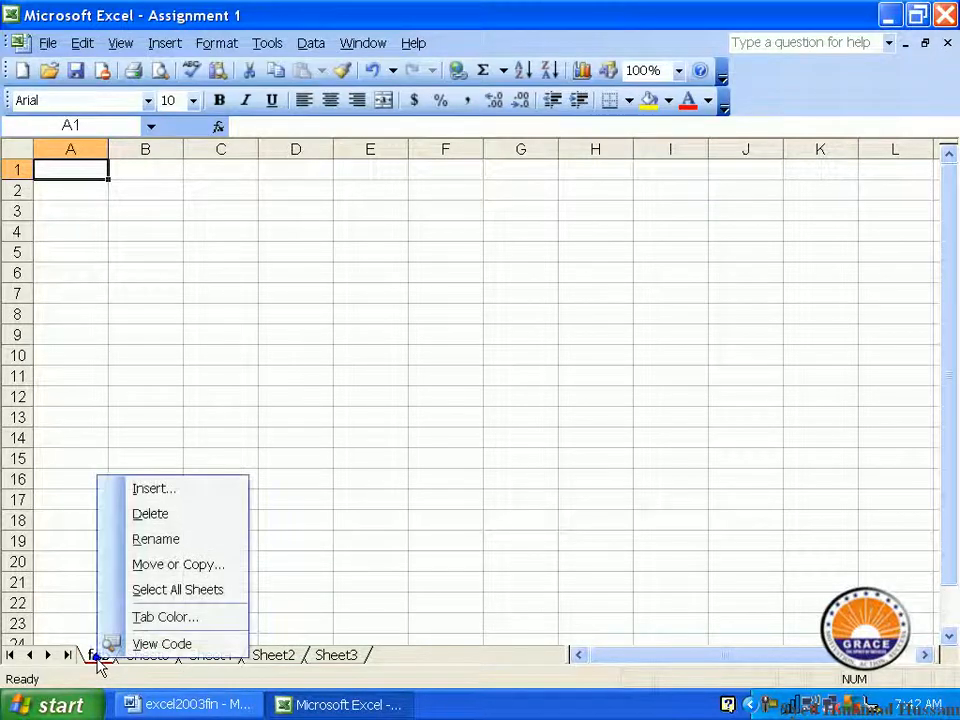
left_click(98, 660)
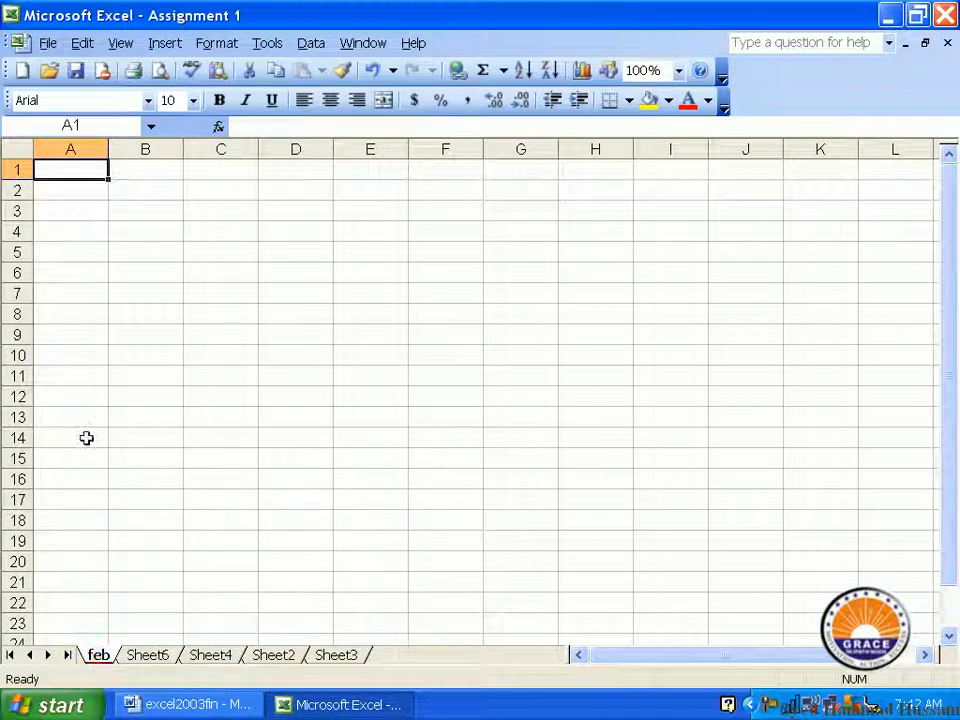
left_click(222, 43)
mouse_move(330, 150)
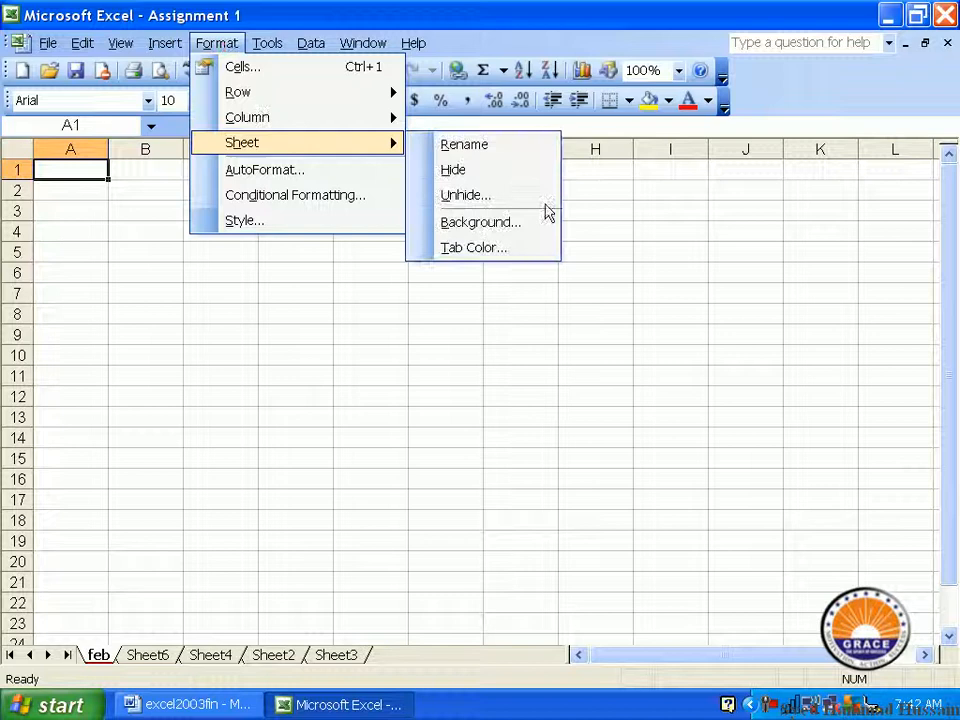
left_click(484, 170)
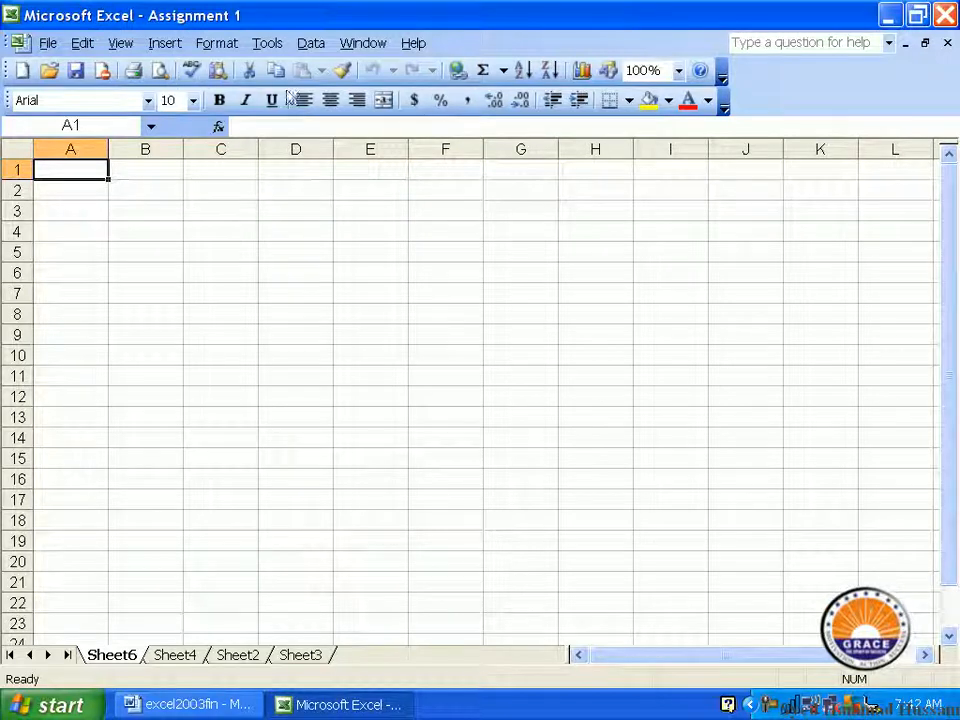
Unhide the feb worksheet
left_click(216, 43)
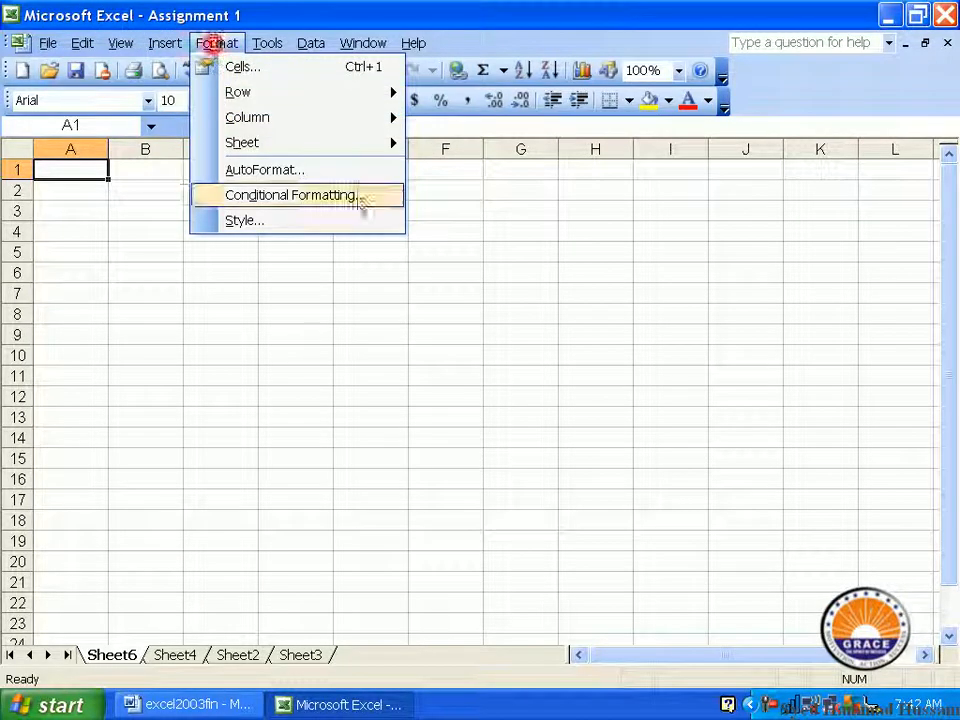
left_click(369, 146)
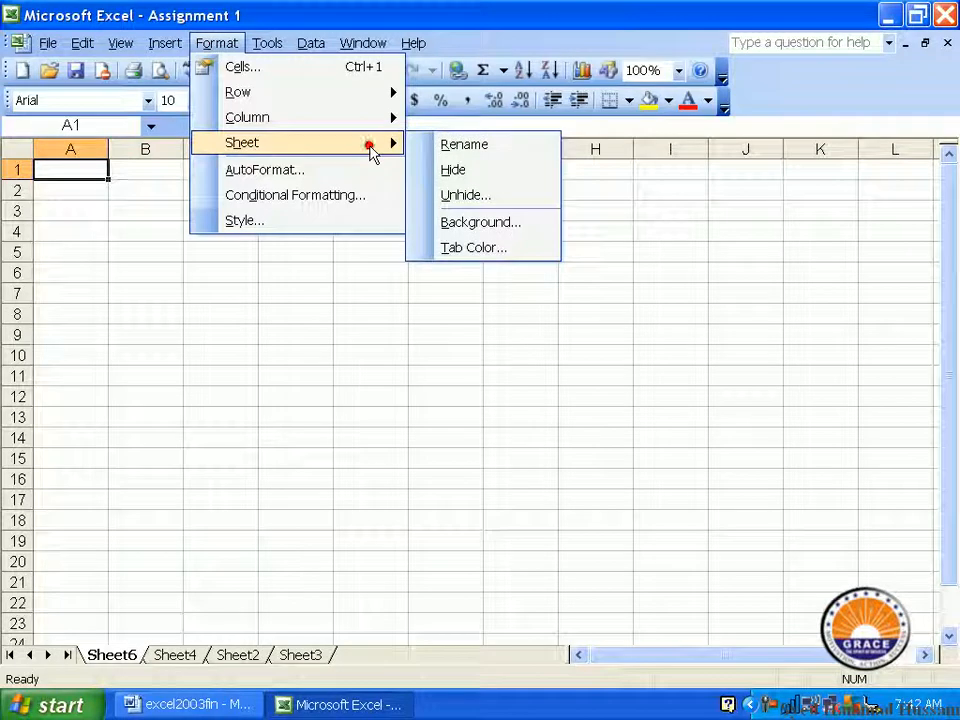
left_click(473, 197)
left_click_drag(461, 281, 480, 260)
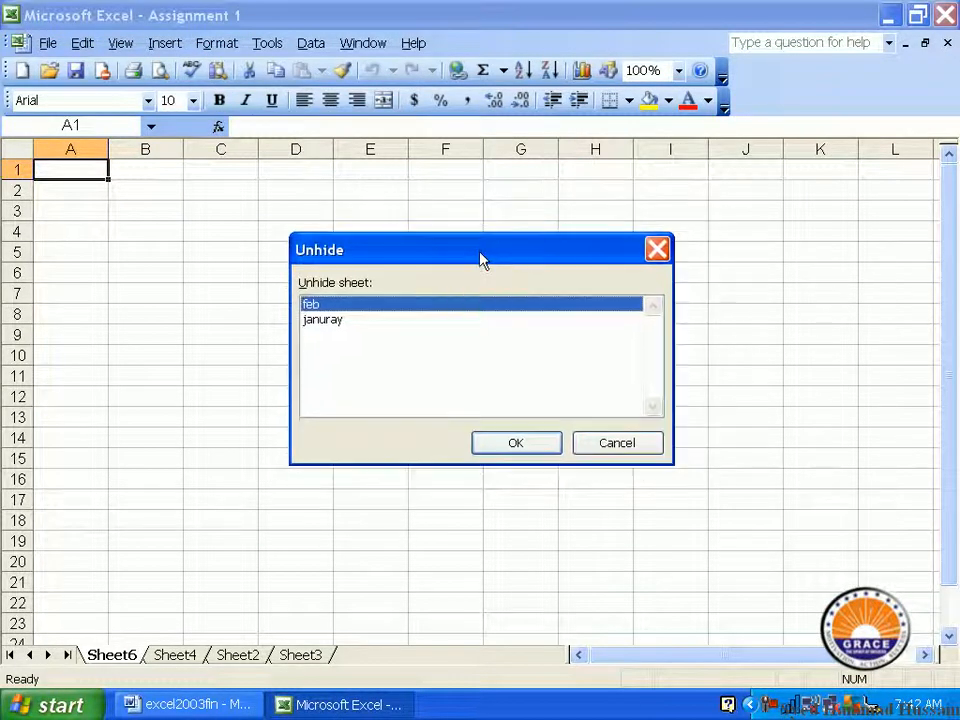
left_click(327, 318)
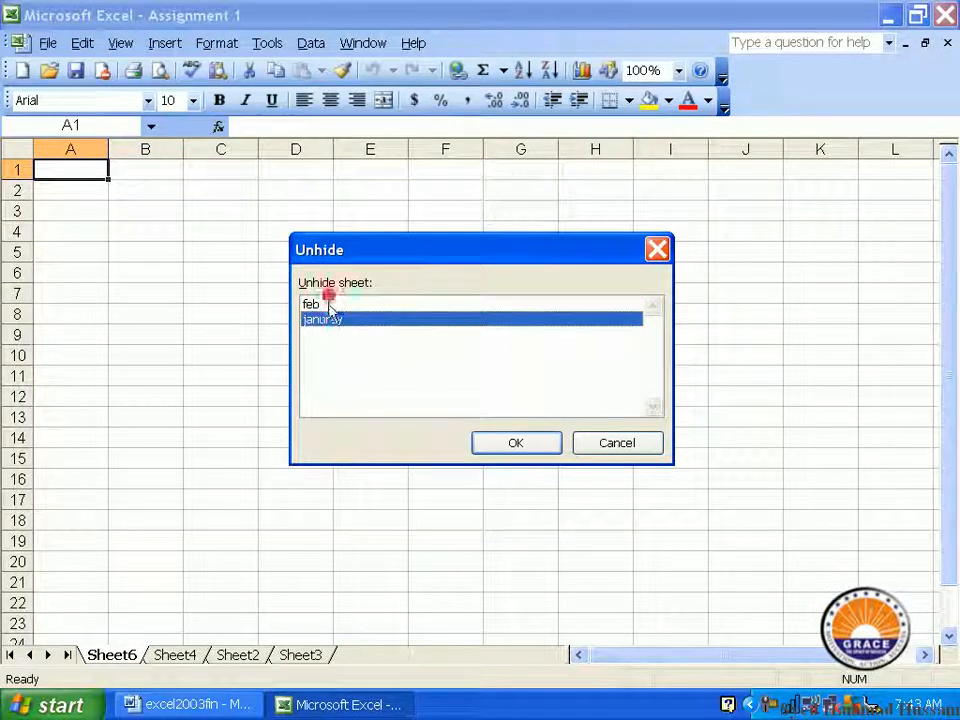
left_click(328, 304)
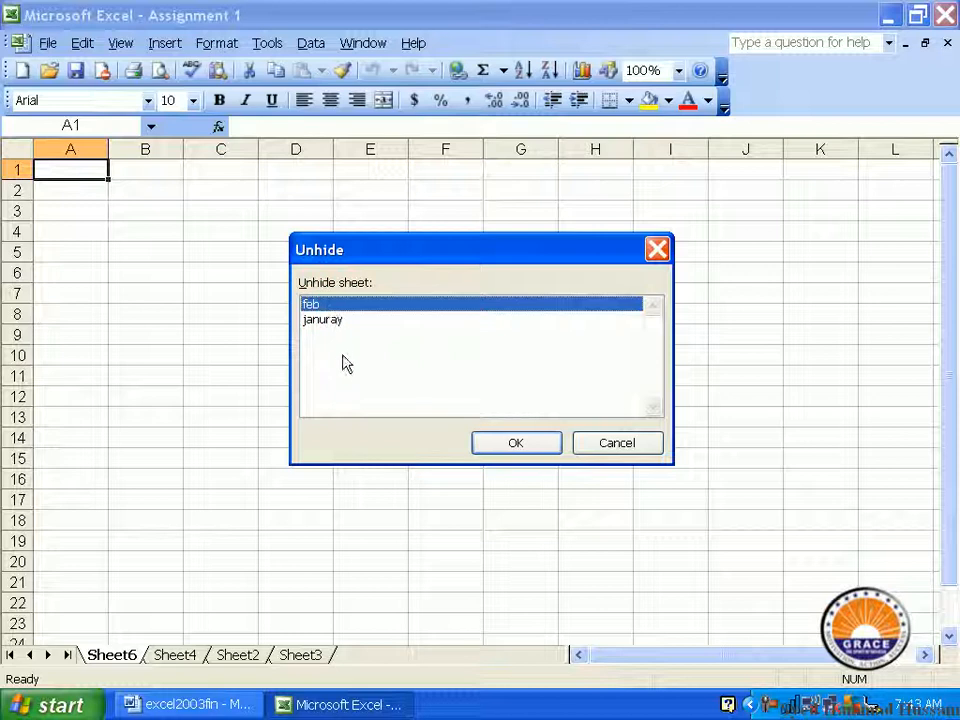
left_click(519, 441)
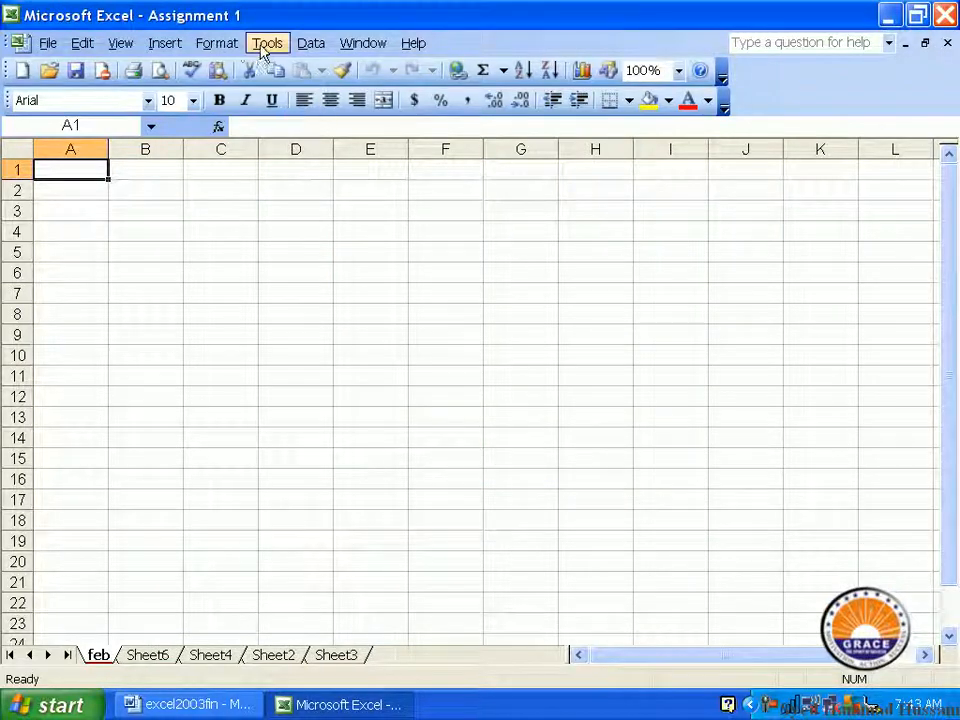
Unhide the januray worksheet containing the result table
left_click(226, 46)
mouse_move(376, 148)
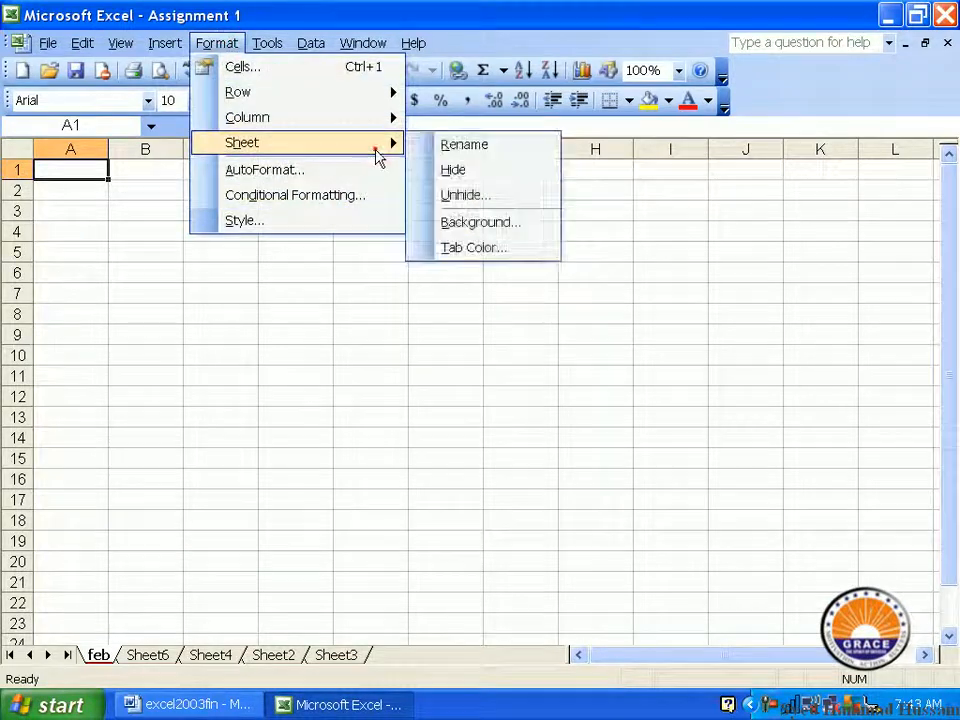
left_click(487, 195)
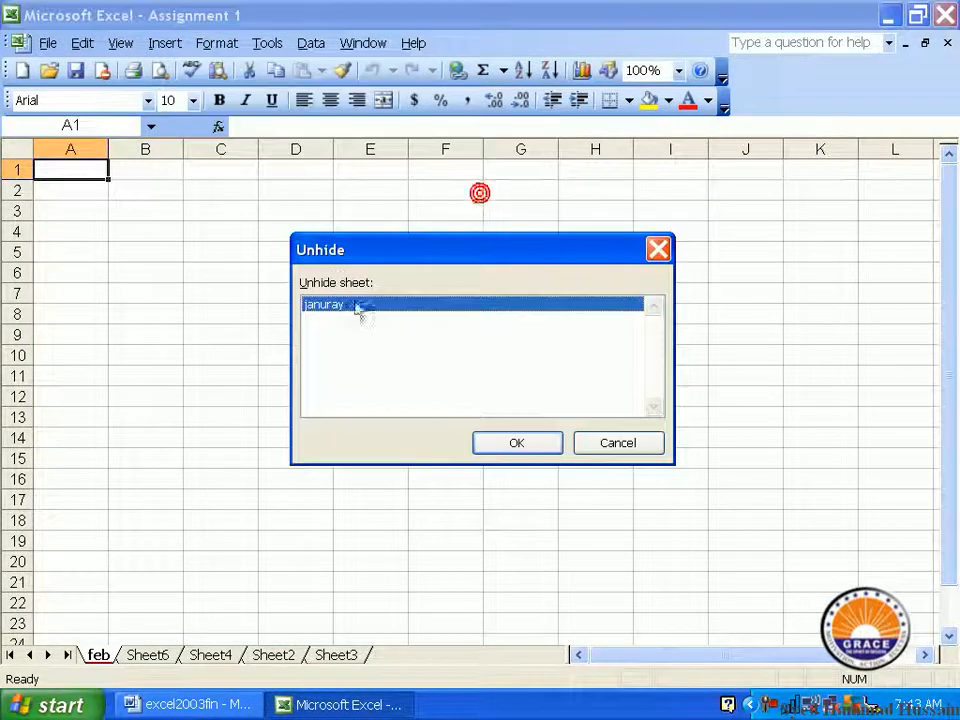
left_click(517, 440)
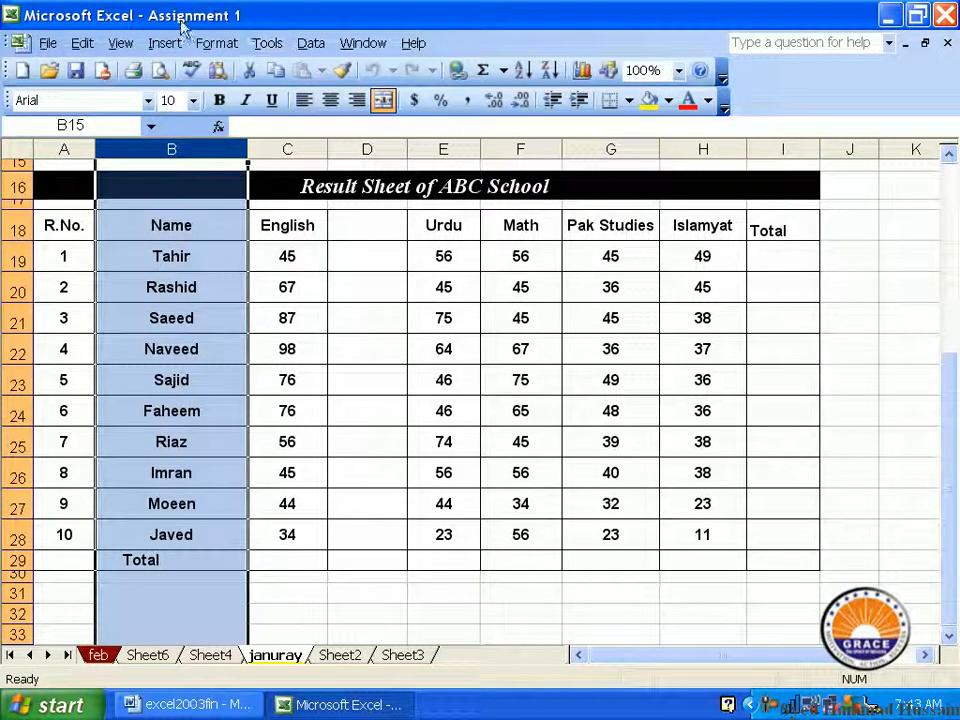
Apply the Sunset image from Sample Pictures as the background of the januray sheet
left_click(215, 42)
mouse_move(390, 145)
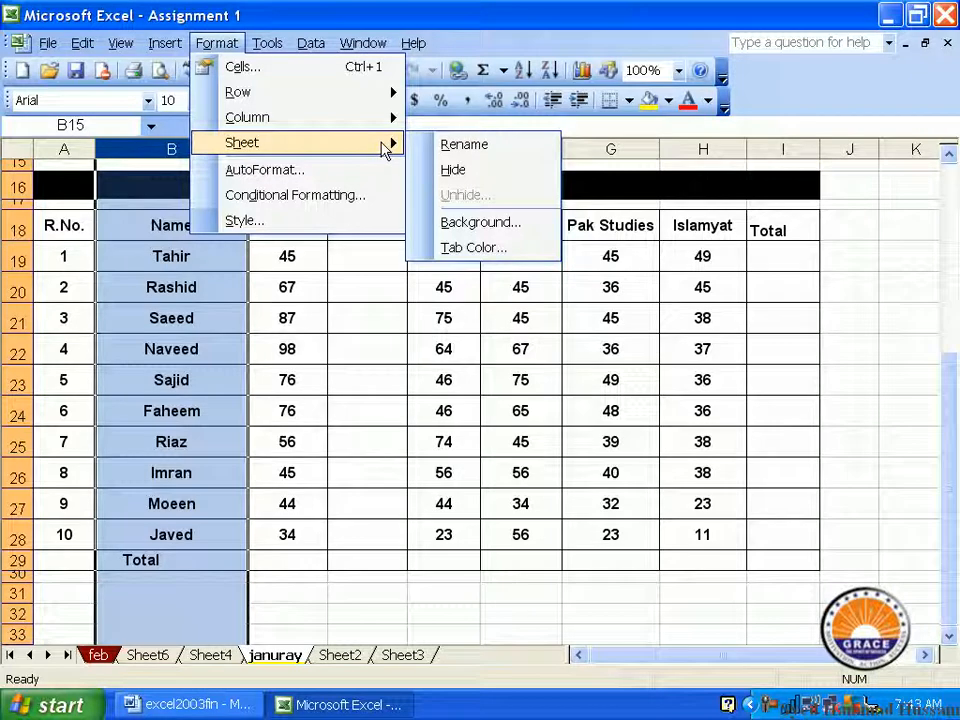
left_click(488, 231)
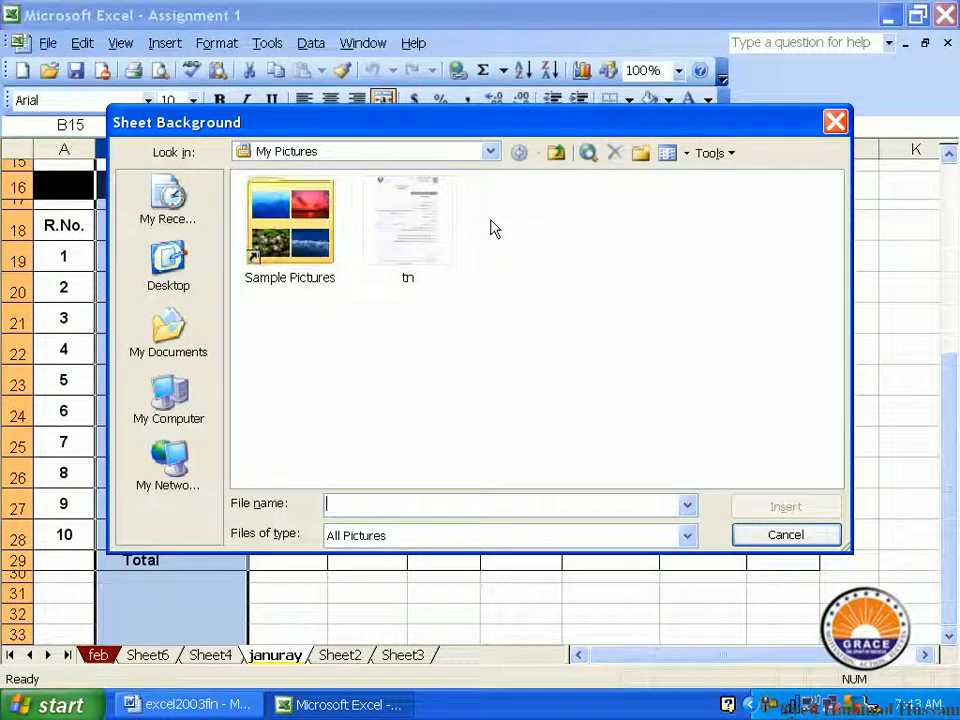
double_click(315, 235)
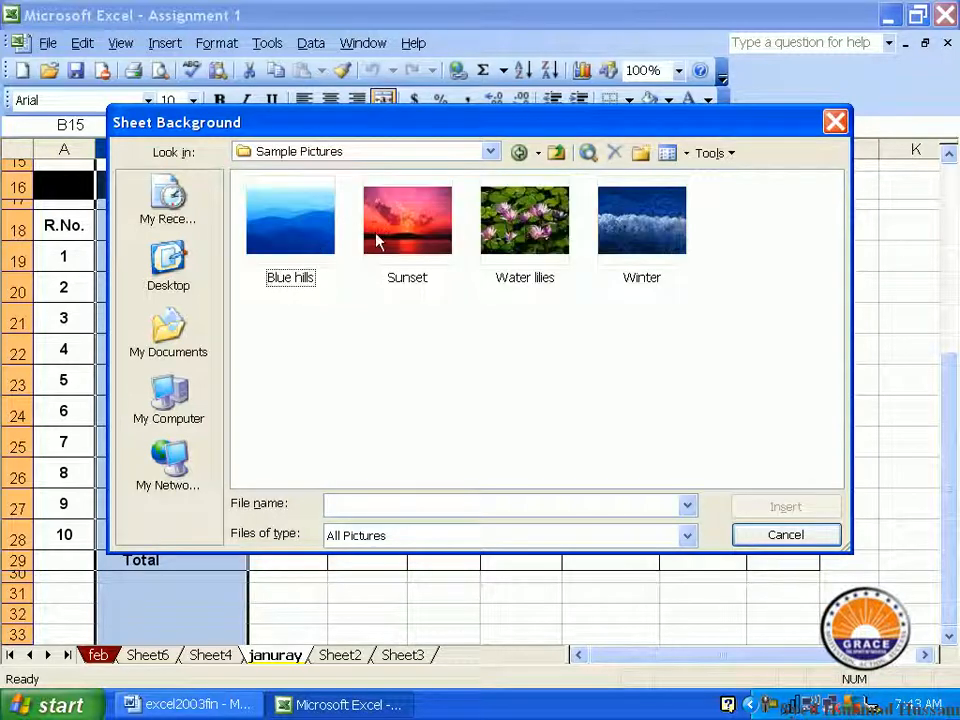
double_click(389, 222)
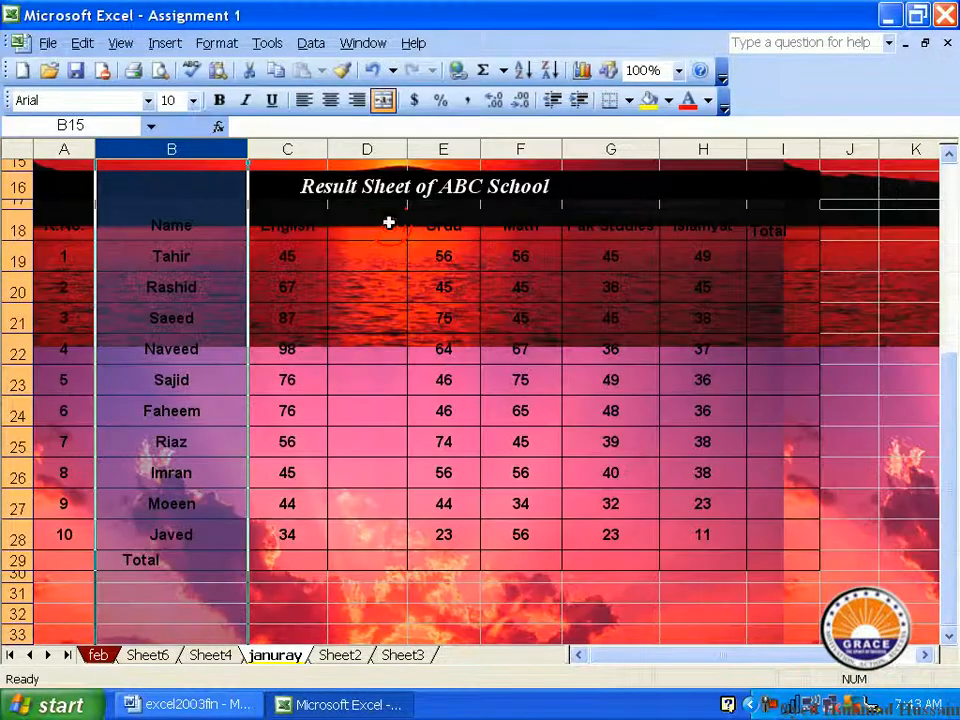
left_click(405, 294)
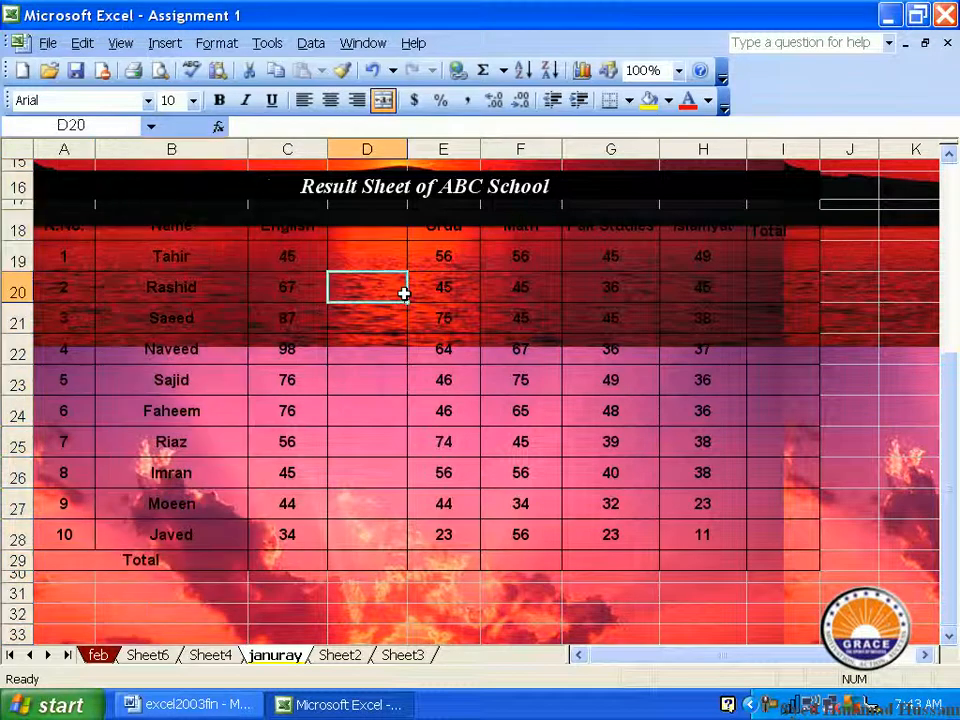
left_click(525, 350)
left_click(474, 381)
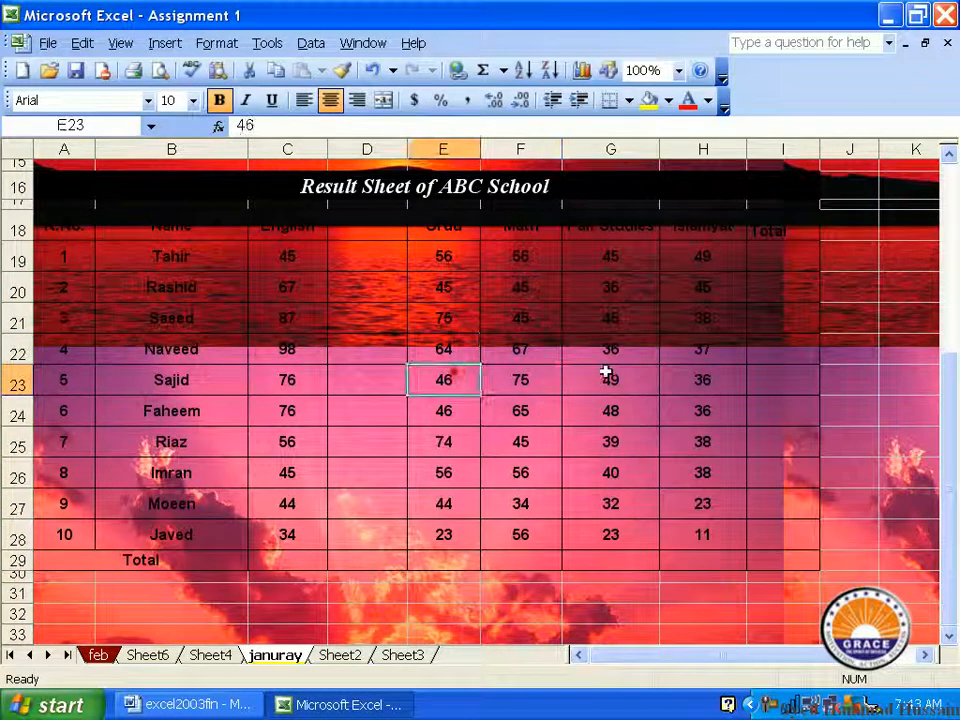
left_click(611, 370)
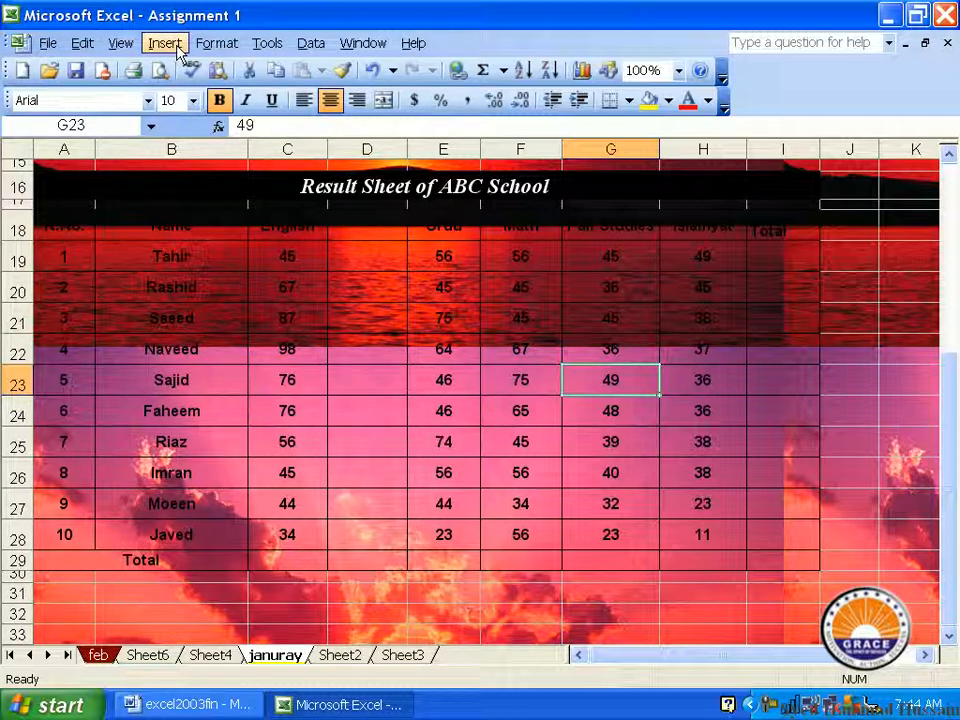
Delete the background picture from the januray sheet
left_click(216, 43)
mouse_move(352, 155)
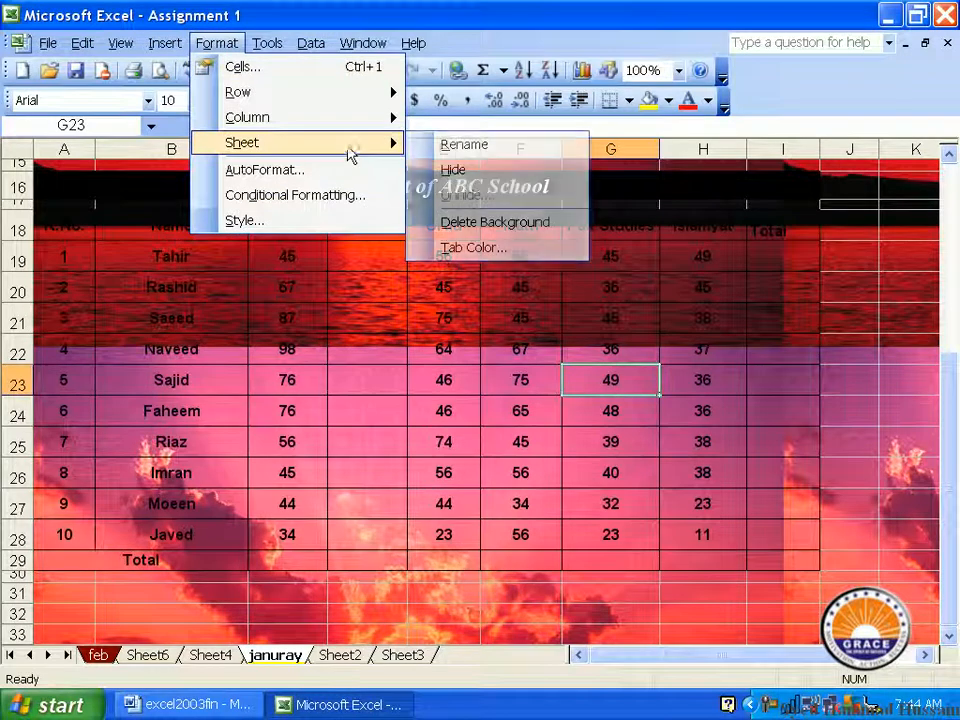
left_click(560, 226)
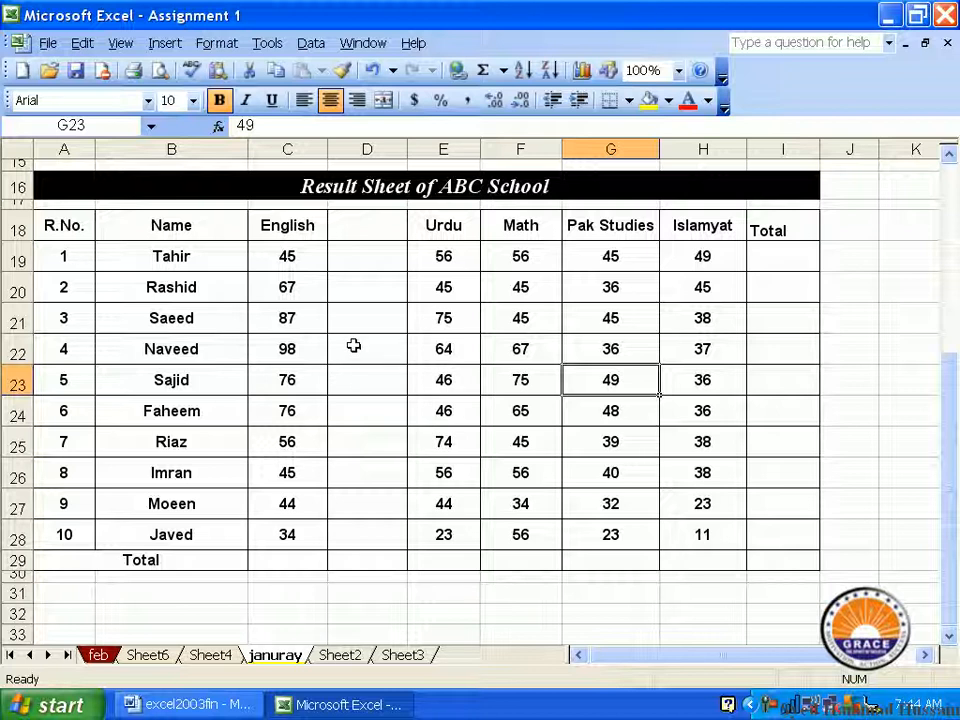
scroll(352, 343, "up", 1)
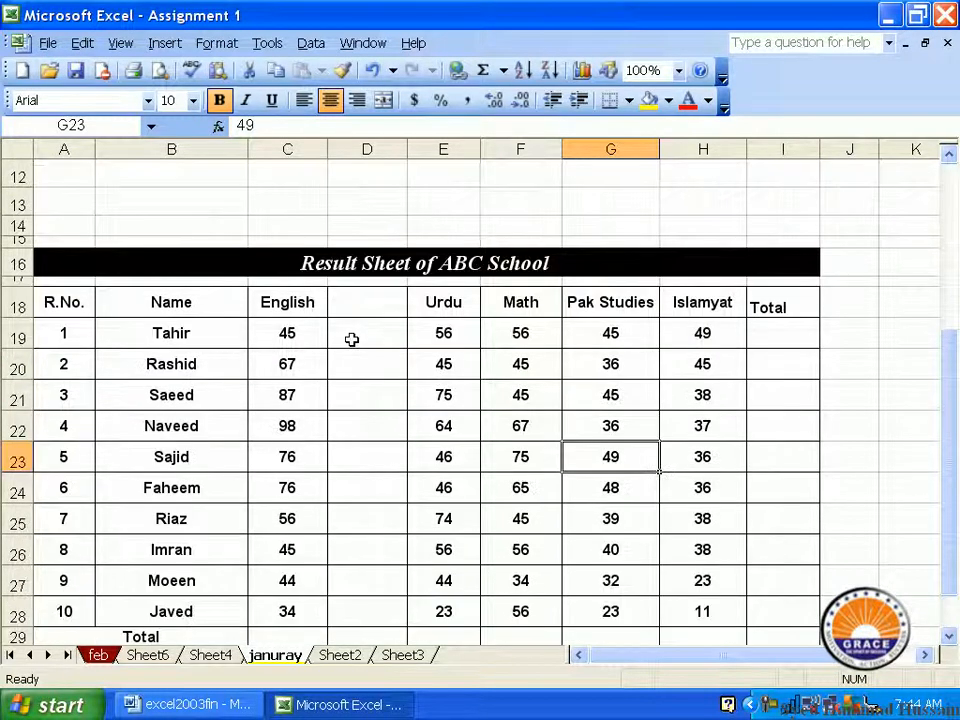
scroll(350, 336, "down", 1)
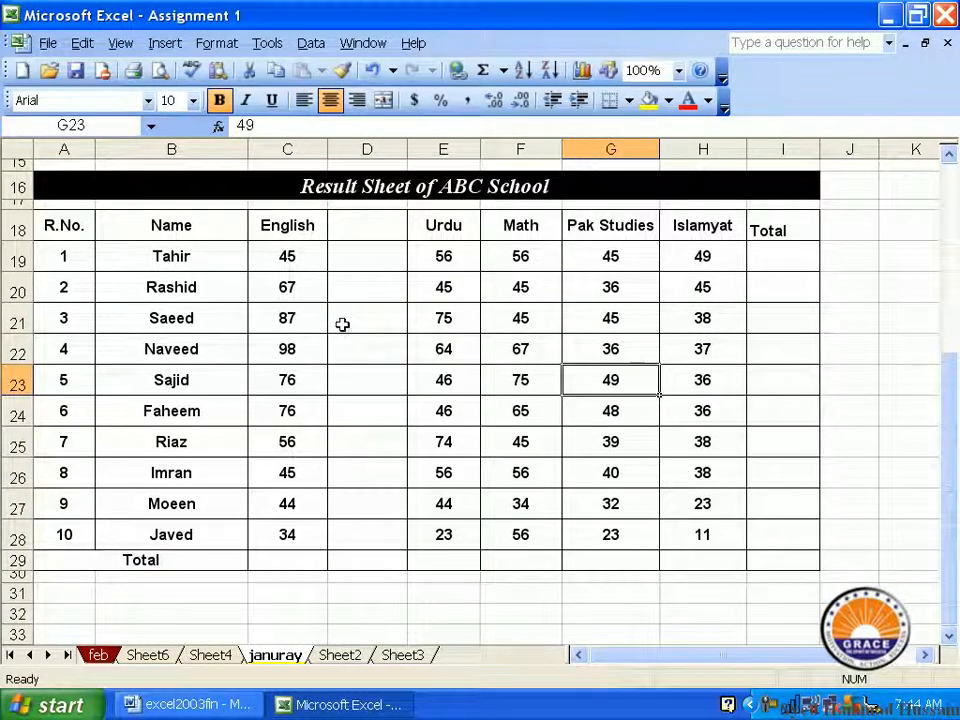